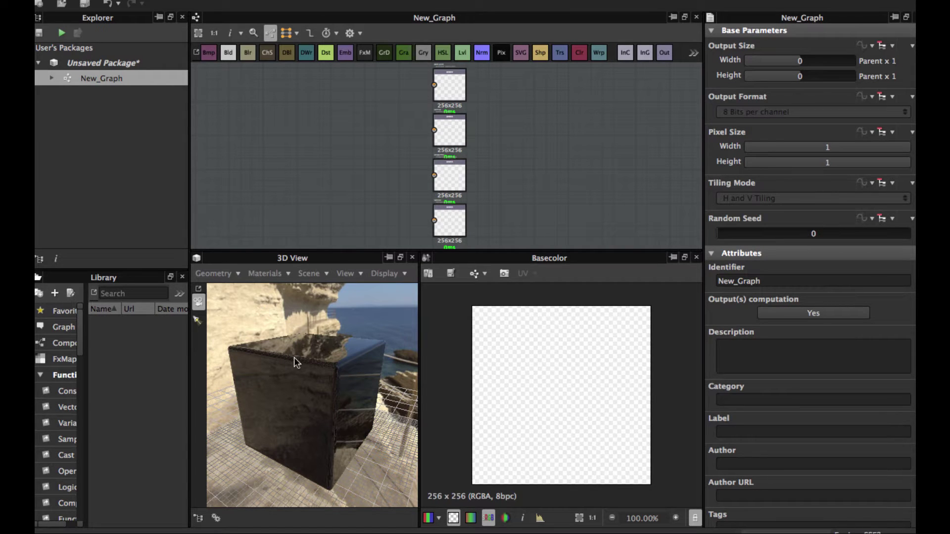
# - Widen the 3D view at the expense of the 2D view, Explorer and Library, and orbit the cube to inspect it
pyautogui.moveTo(307, 375); pyautogui.dragTo(404, 319)
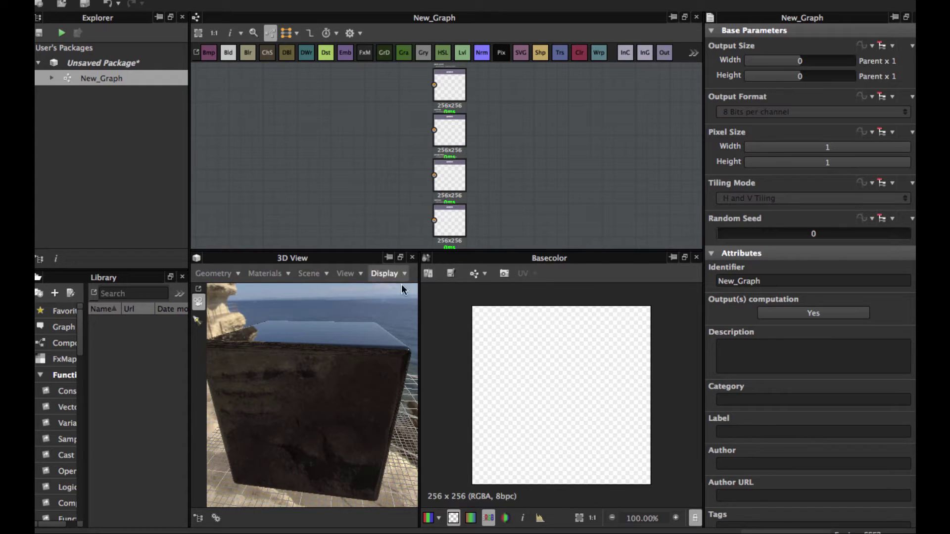
pyautogui.moveTo(419, 298); pyautogui.dragTo(441, 298)
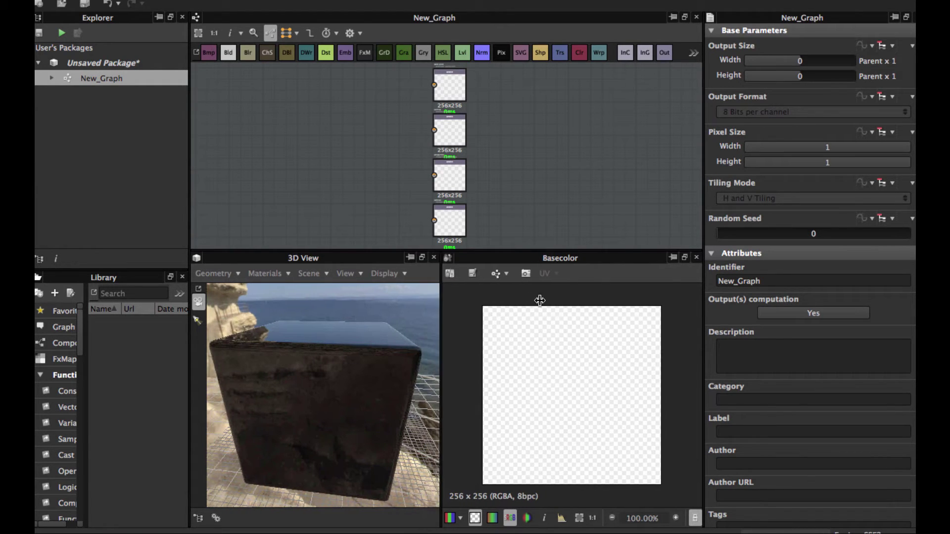
pyautogui.moveTo(189, 219); pyautogui.dragTo(181, 218)
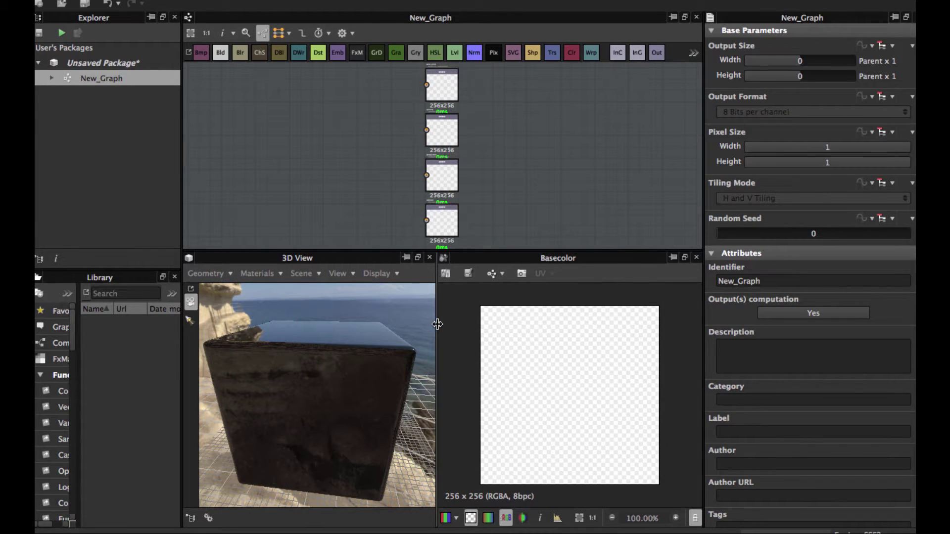
pyautogui.moveTo(437, 324); pyautogui.dragTo(441, 324)
pyautogui.moveTo(325, 398); pyautogui.dragTo(351, 418)
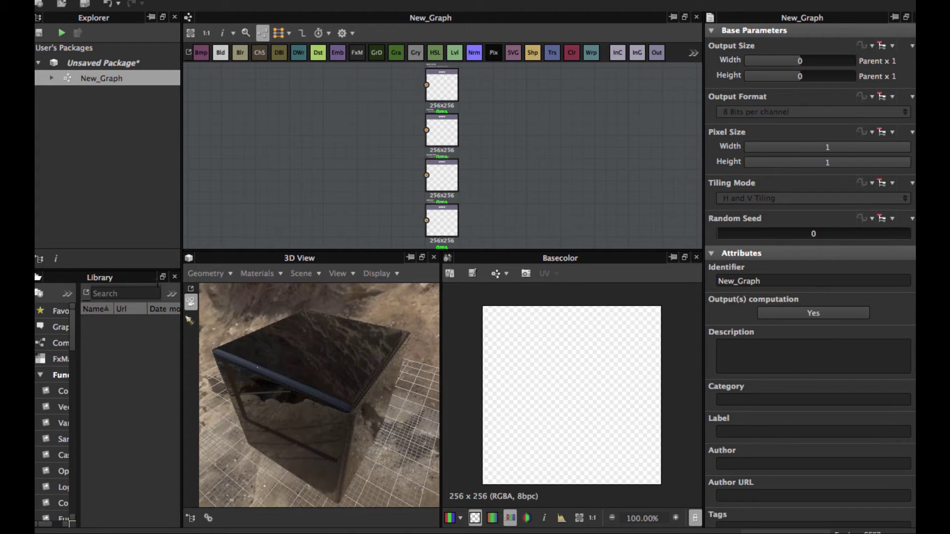
# - Search the library for "hs" and try to place the HSL node in the graph
pyautogui.click(128, 294)
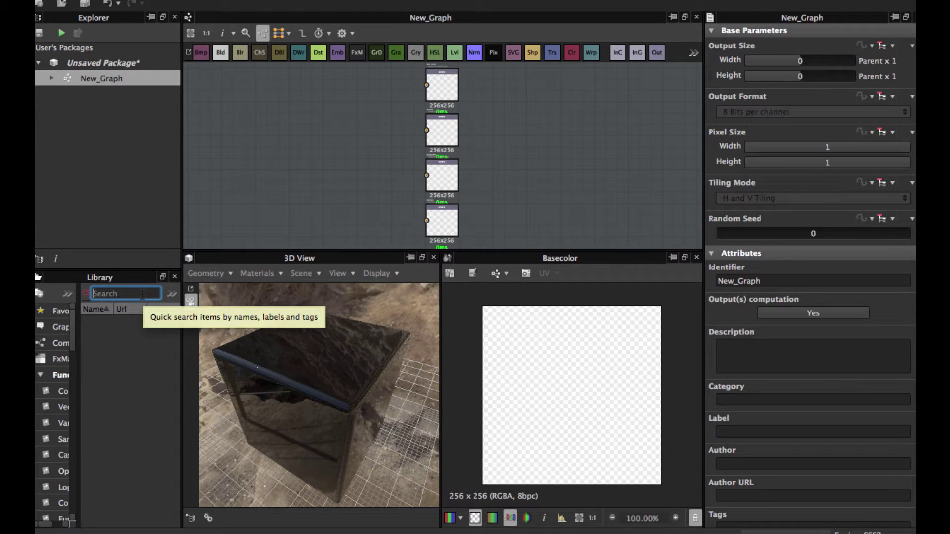
pyautogui.write('h')
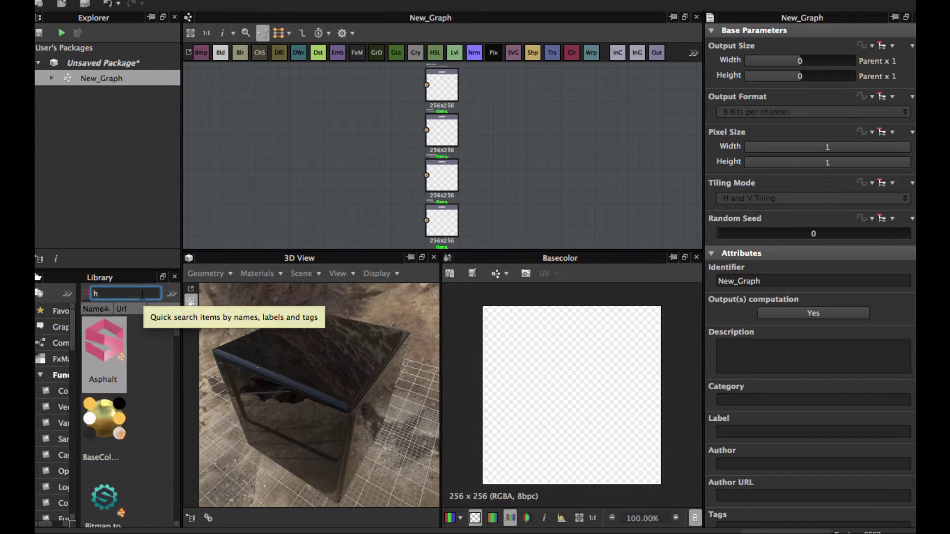
pyautogui.write('e')
pyautogui.press('BackSpace')
pyautogui.write('s')
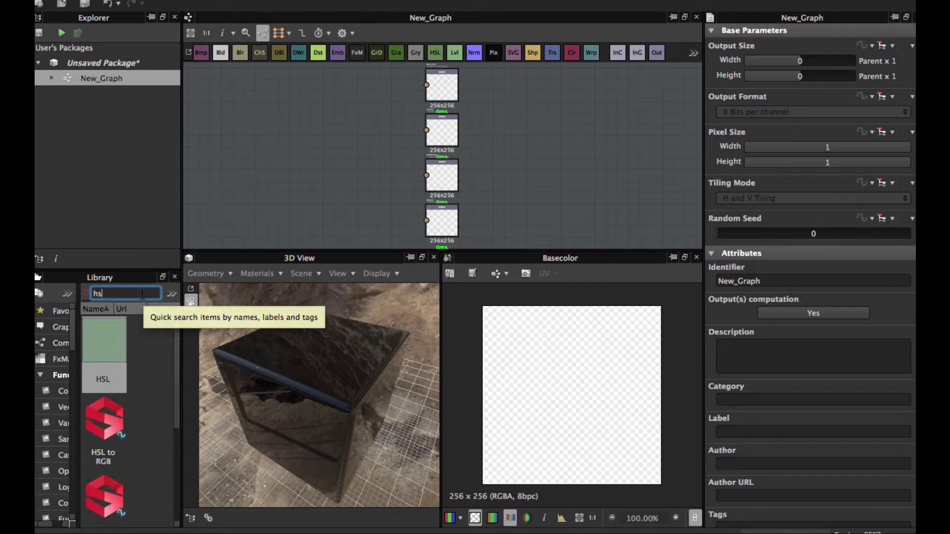
pyautogui.moveTo(106, 333); pyautogui.dragTo(328, 159)
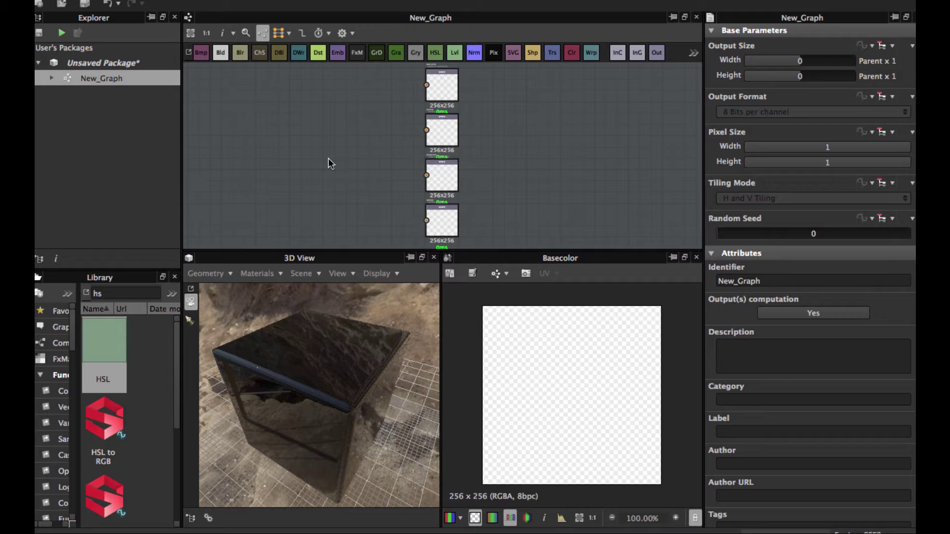
# - Add an HSL node to the empty area of the graph beside the output nodes
pyautogui.press('space')
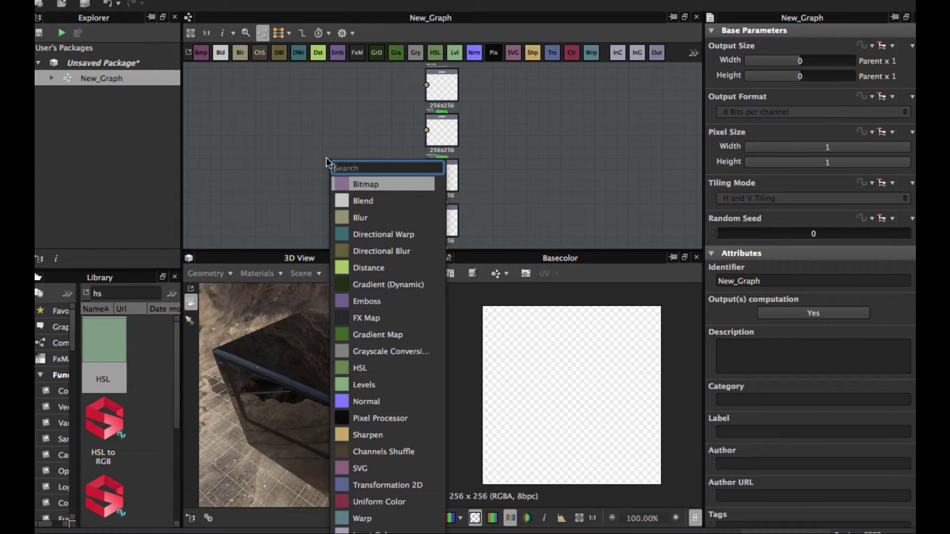
pyautogui.click(368, 369)
pyautogui.scroll(2, 315, 153)
pyautogui.scroll(2, 313, 152)
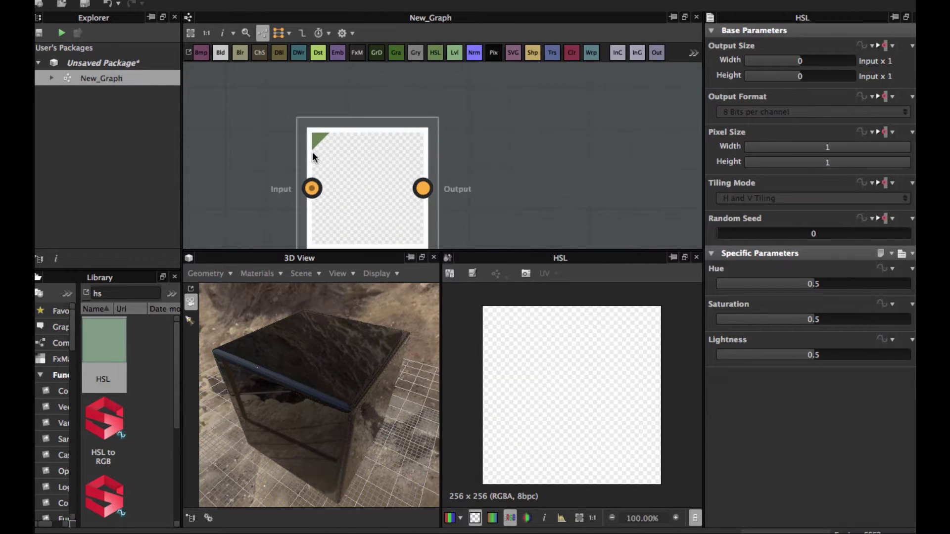
# - Reposition the HSL node closer to the column of output nodes
pyautogui.moveTo(390, 146); pyautogui.dragTo(406, 106, button='middle')
pyautogui.scroll(2, 366, 137)
pyautogui.scroll(-3, 360, 146)
pyautogui.moveTo(360, 146); pyautogui.dragTo(381, 150, button='middle')
pyautogui.scroll(2, 339, 153)
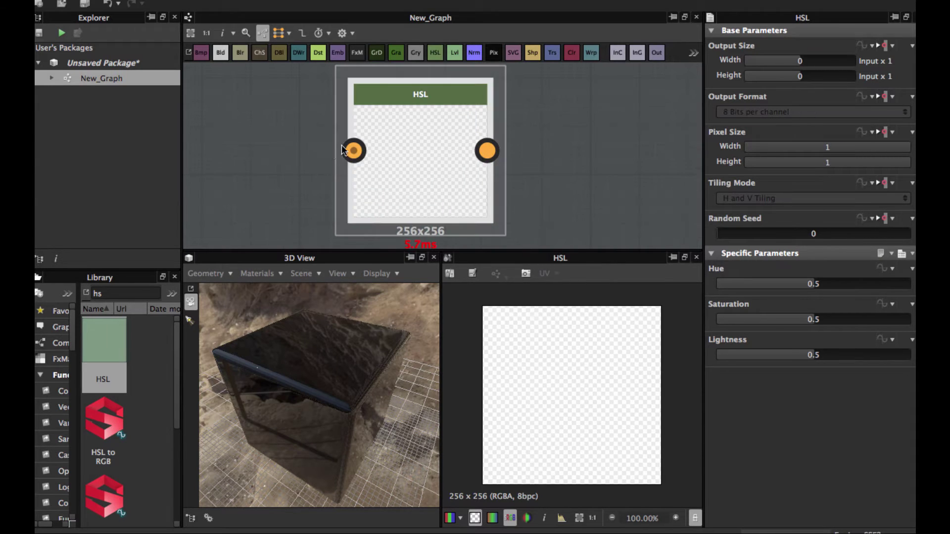
pyautogui.scroll(-2, 305, 148)
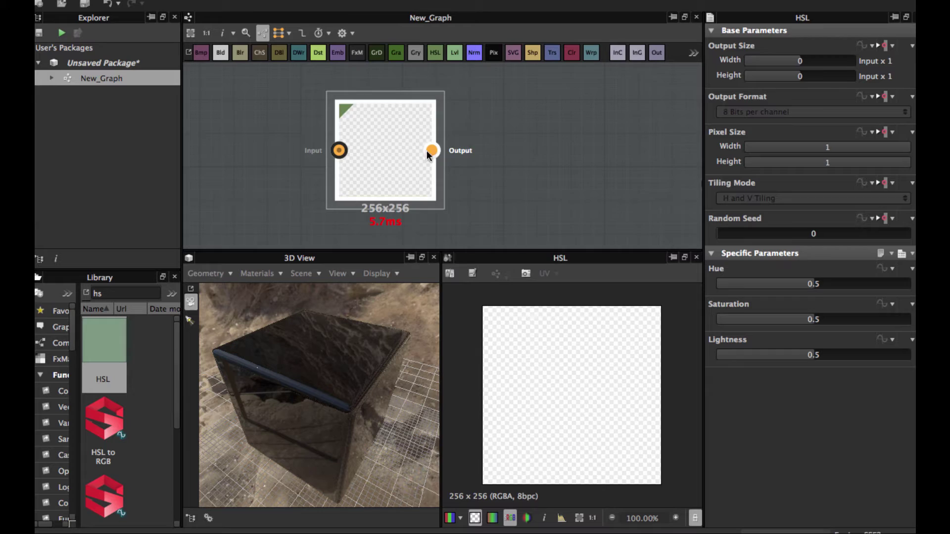
pyautogui.scroll(-3, 459, 151)
pyautogui.moveTo(459, 152); pyautogui.dragTo(445, 173, button='middle')
pyautogui.moveTo(320, 171); pyautogui.dragTo(457, 154)
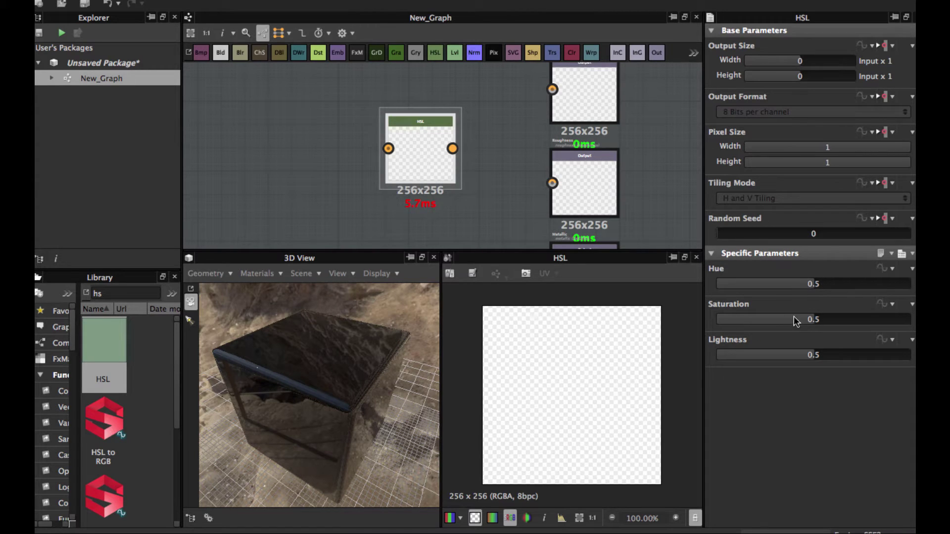
pyautogui.scroll(-3, 422, 177)
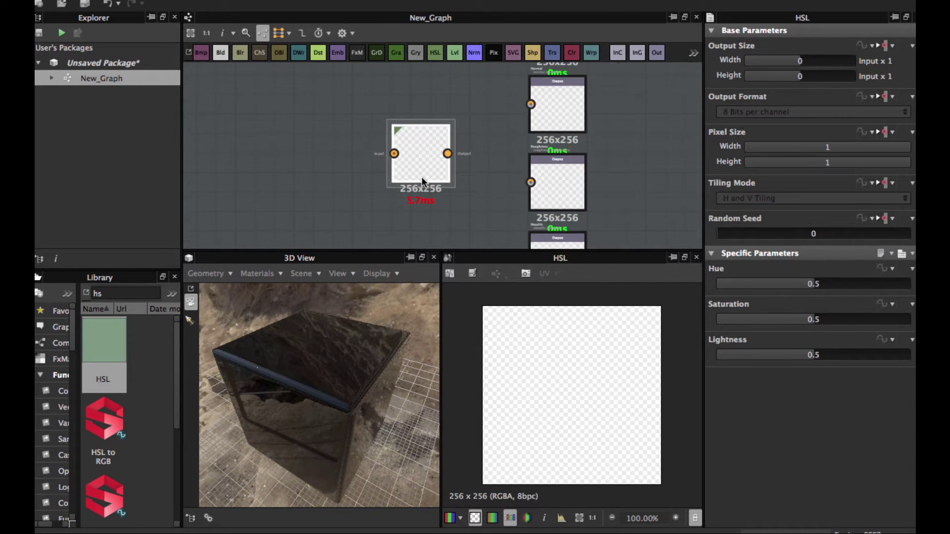
pyautogui.moveTo(435, 173); pyautogui.dragTo(416, 142)
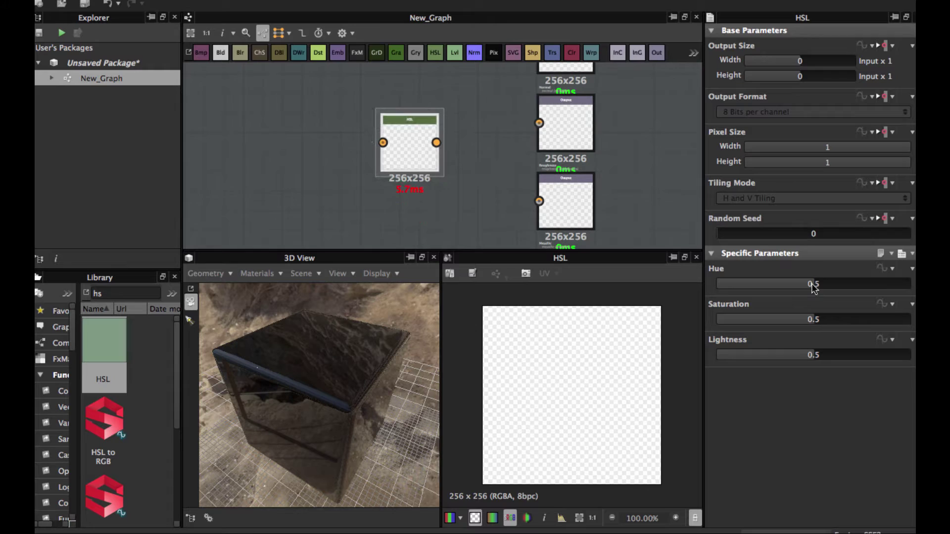
# - Add a Wood Fibers 2 node to the graph and arrange it below the HSL node
pyautogui.scroll(3, 413, 183)
pyautogui.moveTo(413, 183); pyautogui.dragTo(468, 193, button='middle')
pyautogui.scroll(-2, 413, 195)
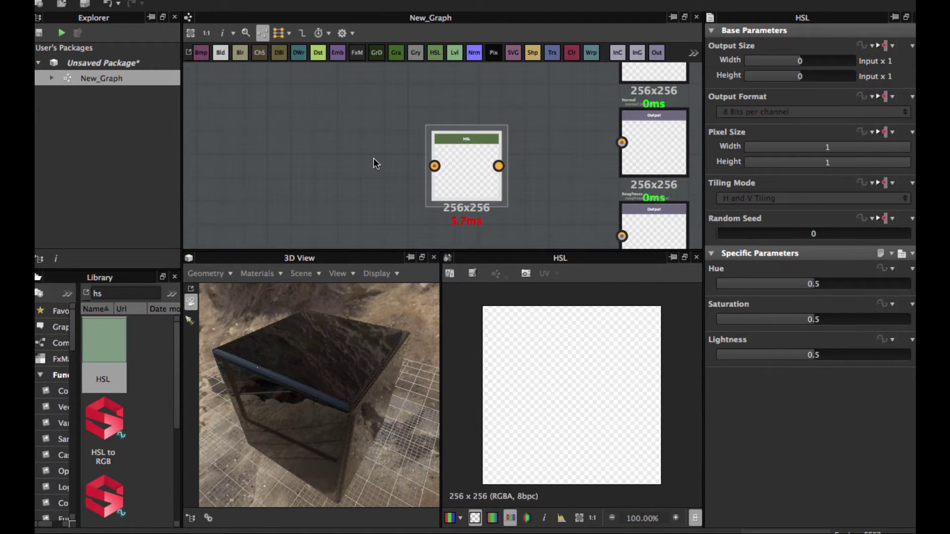
pyautogui.scroll(2, 372, 159)
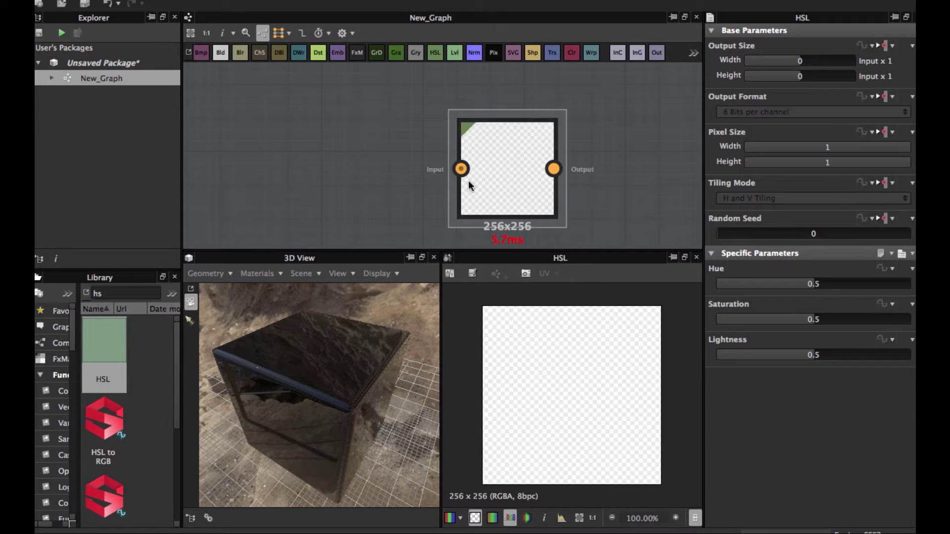
pyautogui.scroll(-2, 469, 180)
pyautogui.moveTo(412, 150); pyautogui.dragTo(437, 156, button='middle')
pyautogui.press('space')
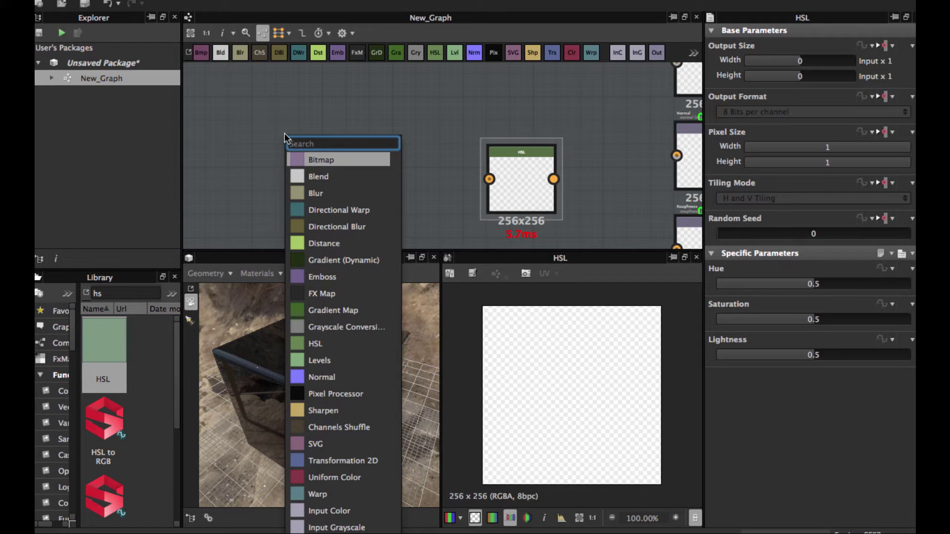
pyautogui.write('wood')
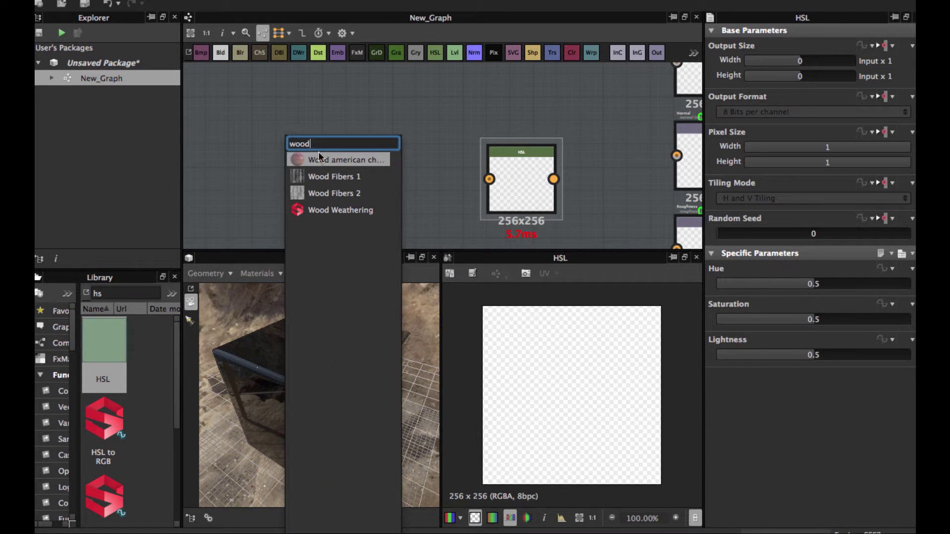
pyautogui.click(323, 187)
pyautogui.scroll(-2, 297, 138)
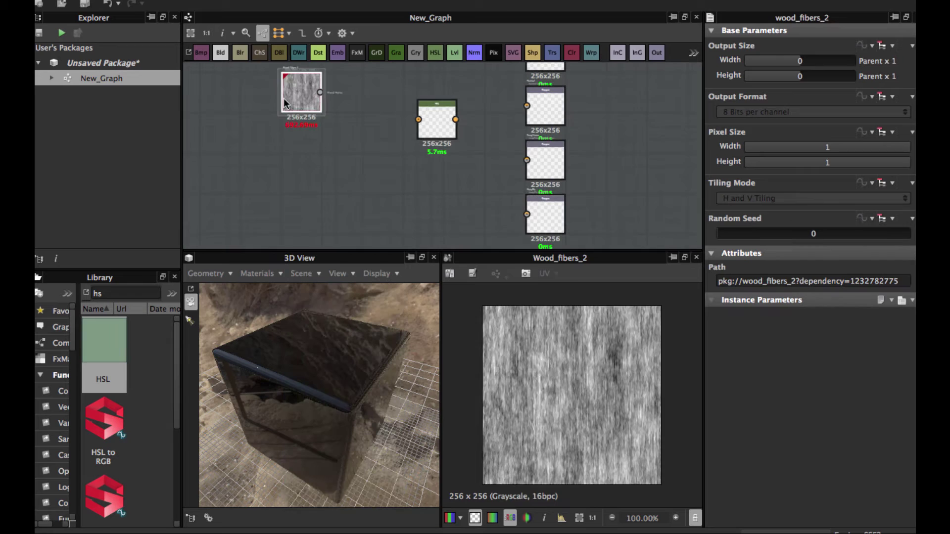
pyautogui.moveTo(285, 104); pyautogui.dragTo(312, 199)
pyautogui.moveTo(437, 118); pyautogui.dragTo(341, 82)
# - Add a Normal node and place it between the Wood Fibers 2 node and the output nodes
pyautogui.press('space')
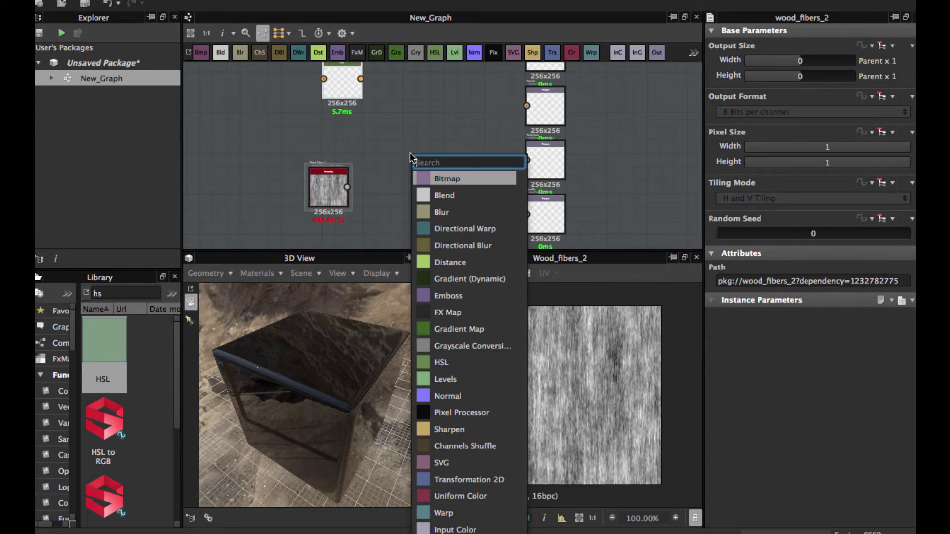
pyautogui.click(452, 394)
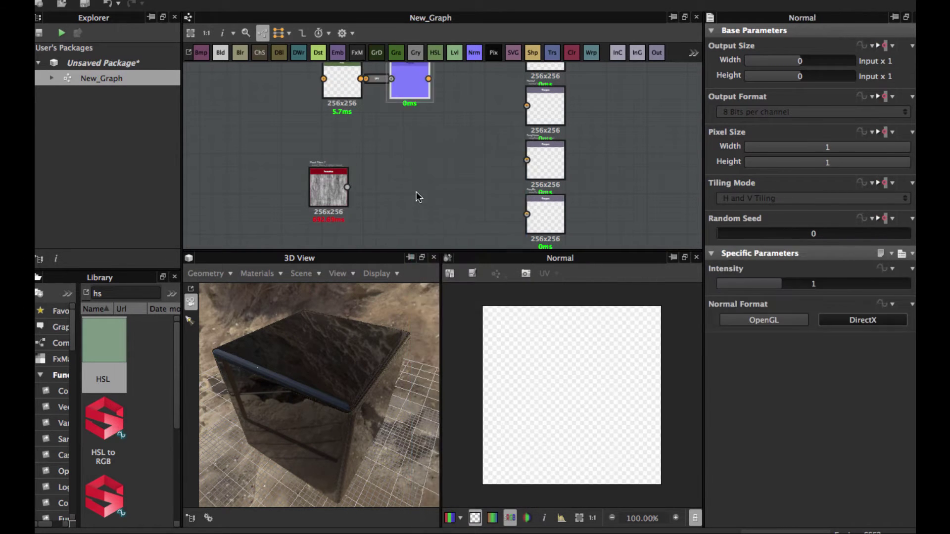
pyautogui.scroll(3, 416, 192)
pyautogui.moveTo(403, 135); pyautogui.dragTo(398, 195, button='middle')
pyautogui.scroll(-3, 397, 195)
pyautogui.moveTo(391, 127); pyautogui.dragTo(403, 196)
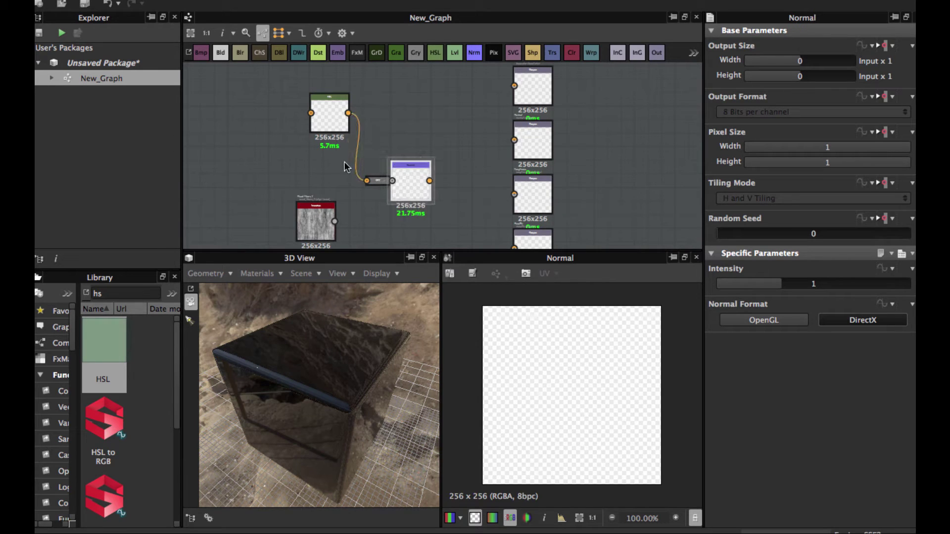
# - Delete the grayscale conversion linking HSL to the Normal node, and feed Wood Fibers 2 into the Normal node instead
pyautogui.moveTo(344, 162); pyautogui.dragTo(386, 201)
pyautogui.press('Delete')
pyautogui.press('Delete')
# - Set the Normal node's format to OpenGL and its intensity to 3
pyautogui.click(772, 320)
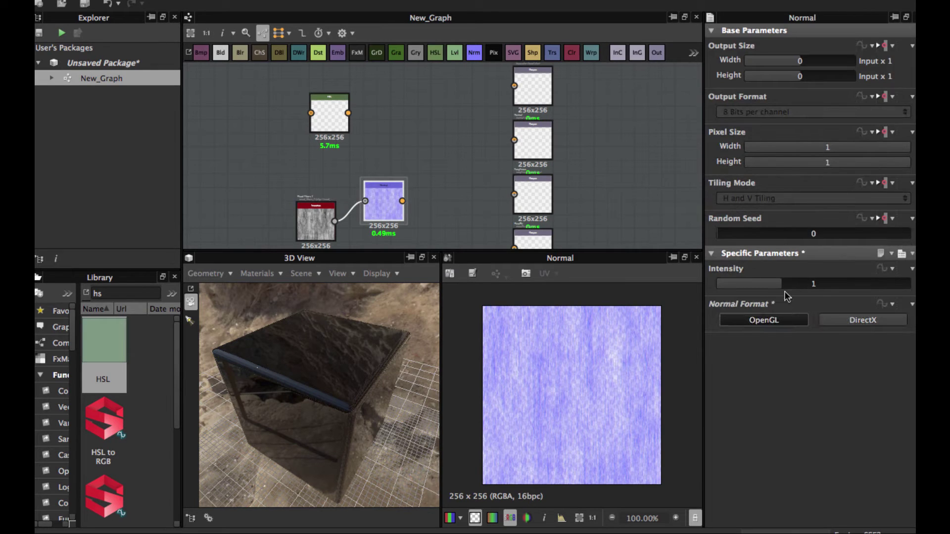
pyautogui.moveTo(794, 284); pyautogui.dragTo(909, 284)
# - Tidy the HSL, Wood Fibers 2 and Normal nodes, then connect the Normal node to the Normal output and check the cube
pyautogui.scroll(-1, 343, 194)
pyautogui.moveTo(328, 134); pyautogui.dragTo(345, 123)
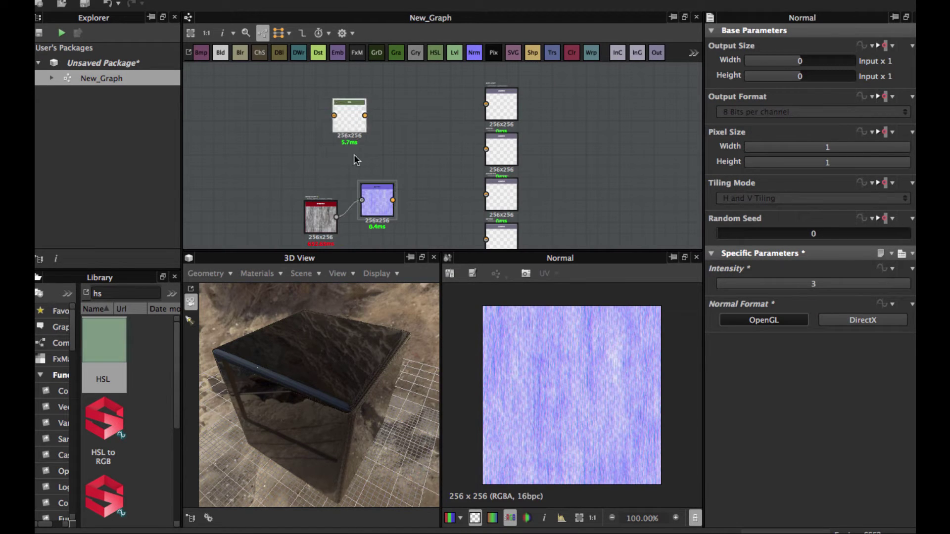
pyautogui.moveTo(370, 187); pyautogui.dragTo(382, 182)
pyautogui.moveTo(318, 216); pyautogui.dragTo(315, 185)
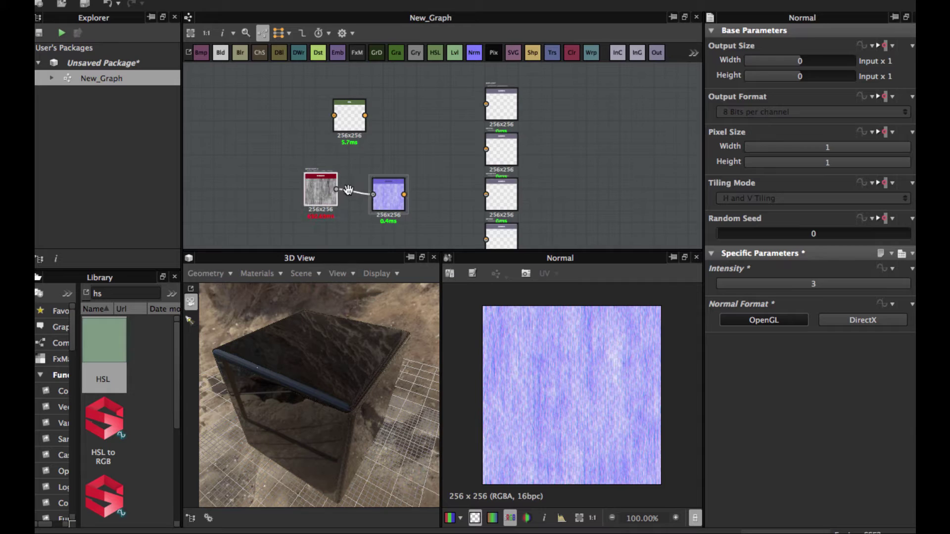
pyautogui.scroll(2, 381, 178)
pyautogui.moveTo(418, 171); pyautogui.dragTo(368, 161, button='middle')
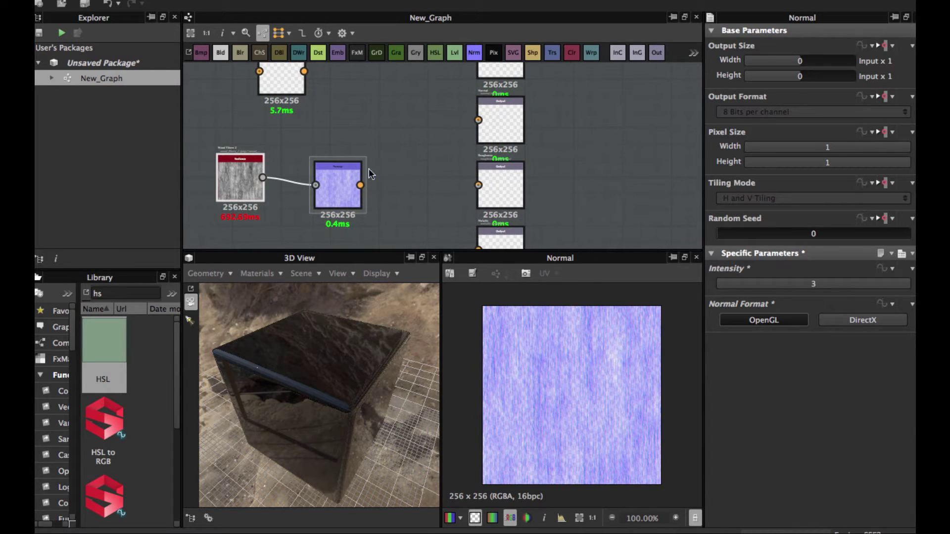
pyautogui.moveTo(360, 184); pyautogui.dragTo(478, 120)
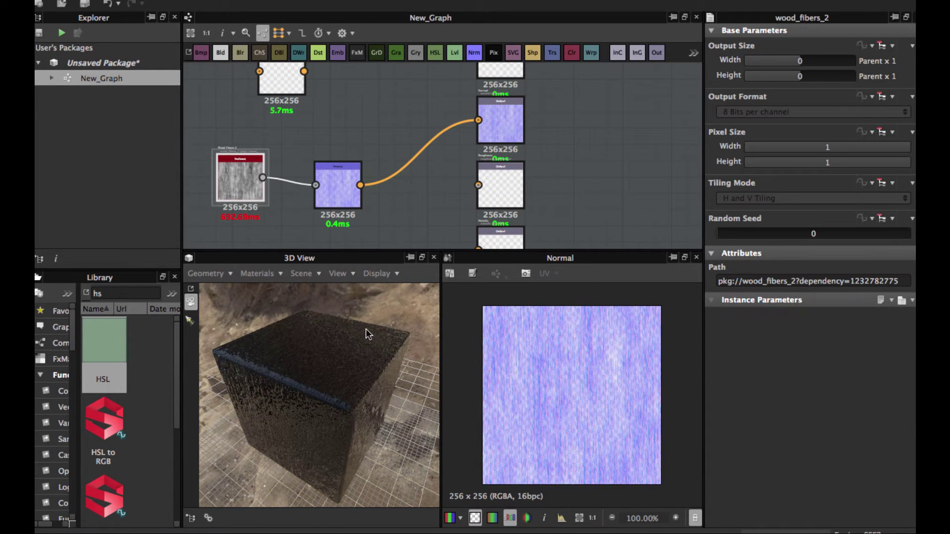
pyautogui.moveTo(319, 361); pyautogui.dragTo(376, 356)
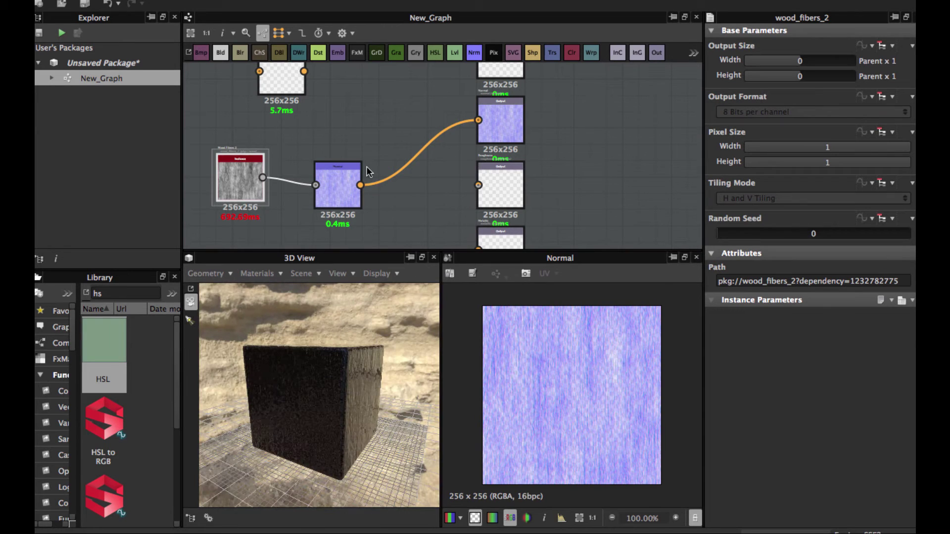
# - Add a Uniform Color node below the Normal node, switch it to Grayscale and make a duplicate of it
pyautogui.scroll(-2, 367, 166)
pyautogui.moveTo(382, 142); pyautogui.dragTo(393, 70, button='middle')
pyautogui.click(390, 170)
pyautogui.rightClick(390, 170)
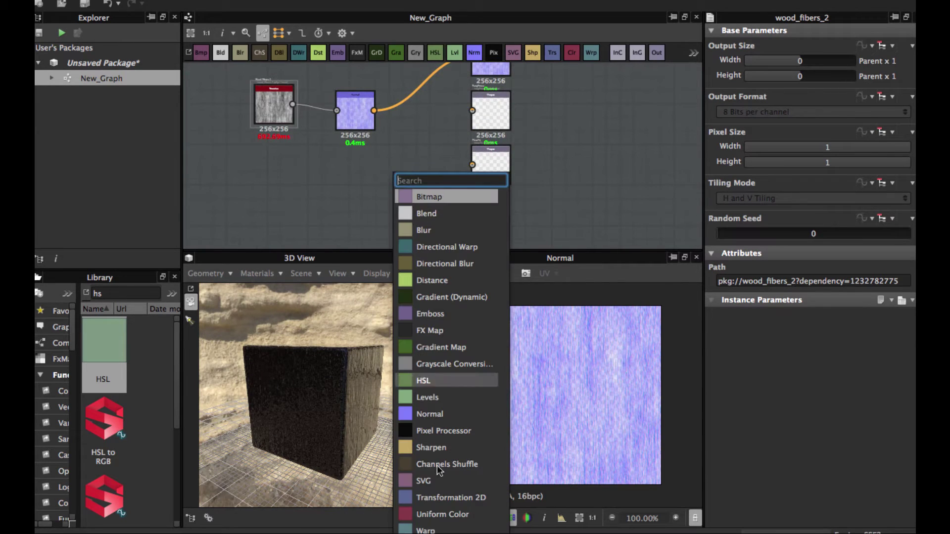
pyautogui.click(446, 514)
pyautogui.click(862, 284)
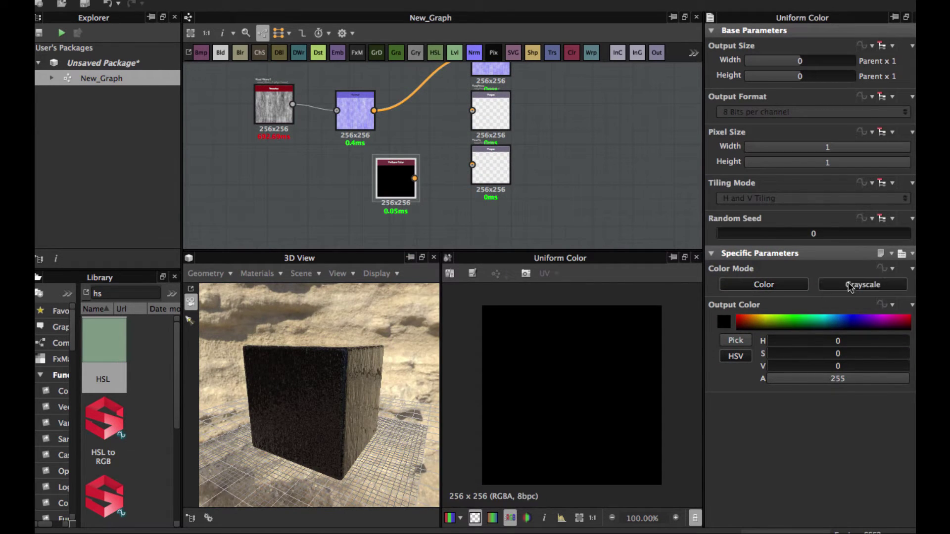
pyautogui.press('super+v')
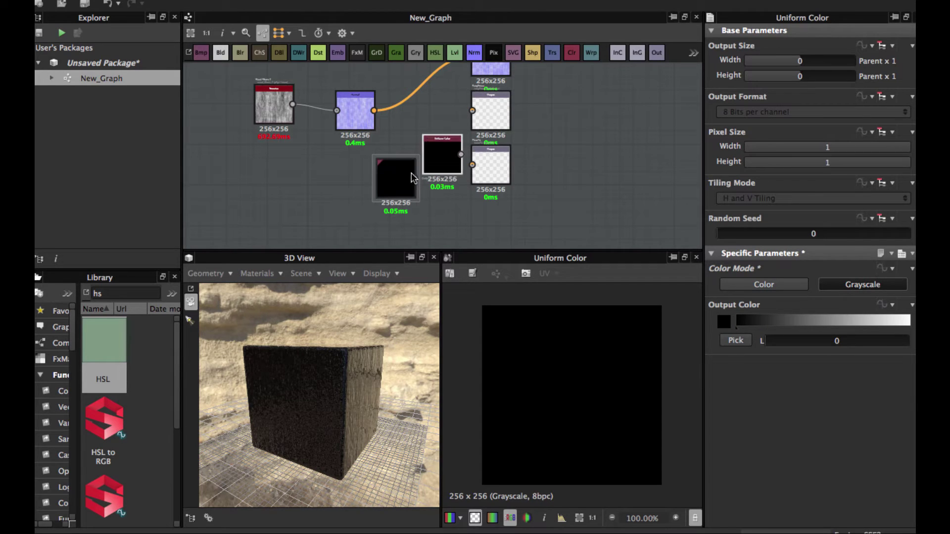
# - Connect one Uniform Color node to the Roughness output and the other to the Metallic output
pyautogui.moveTo(441, 155); pyautogui.dragTo(472, 111)
pyautogui.moveTo(410, 184); pyautogui.dragTo(473, 164)
pyautogui.scroll(2, 400, 219)
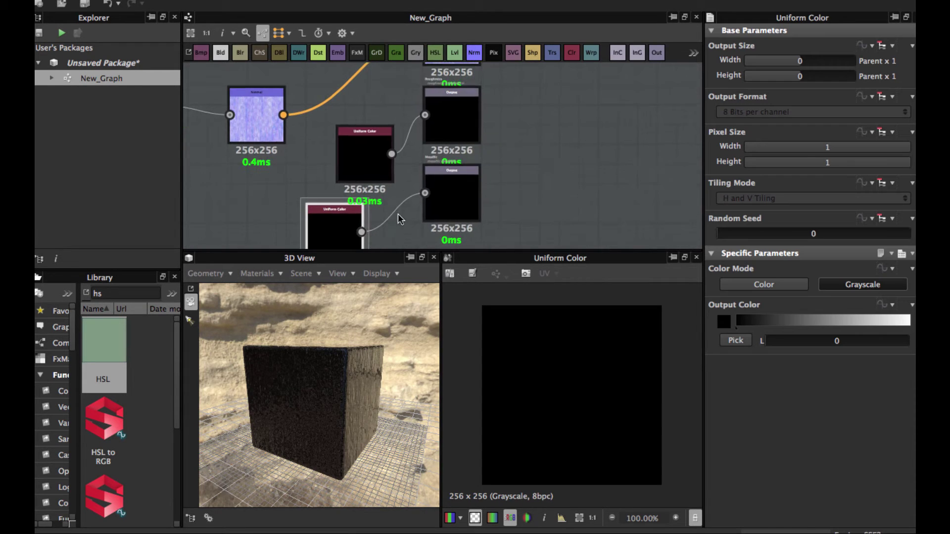
# - Set the roughness Uniform Color node's output to a light gray with luminance 221 and inspect the cube up close
pyautogui.click(361, 146)
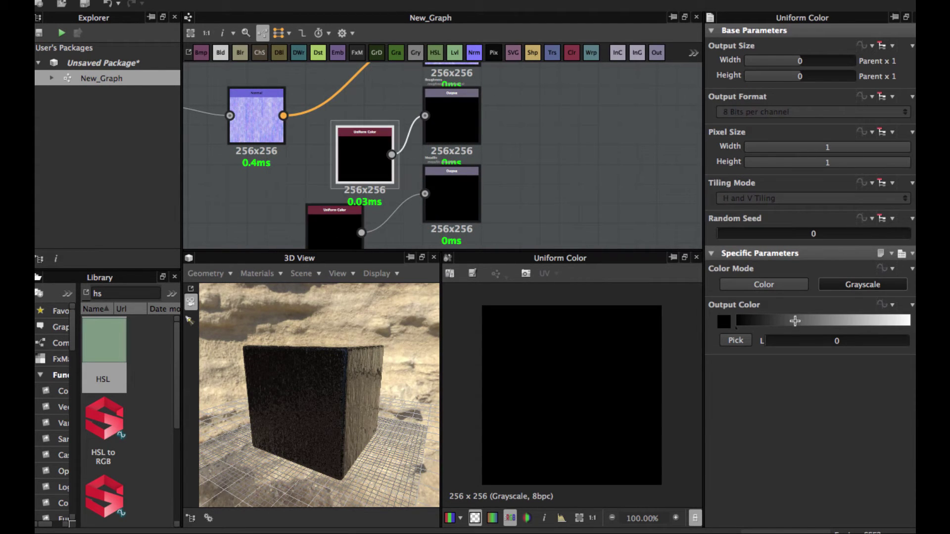
pyautogui.moveTo(794, 321); pyautogui.dragTo(887, 322)
pyautogui.scroll(3, 285, 399)
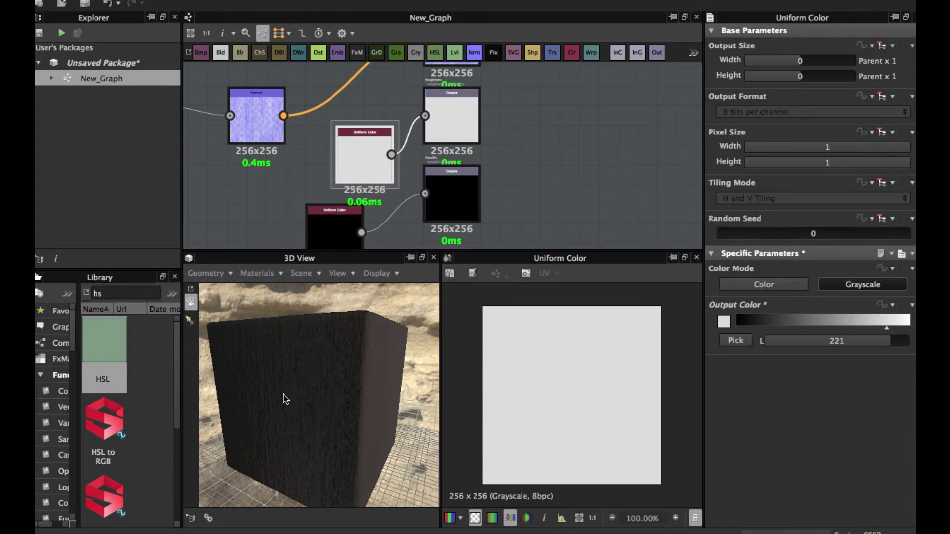
# - Add a Uniform Color node near the HSL node and set its output color to golden brown with H 44, S 255, V 138
pyautogui.moveTo(286, 399); pyautogui.dragTo(375, 435)
pyautogui.scroll(-2, 353, 191)
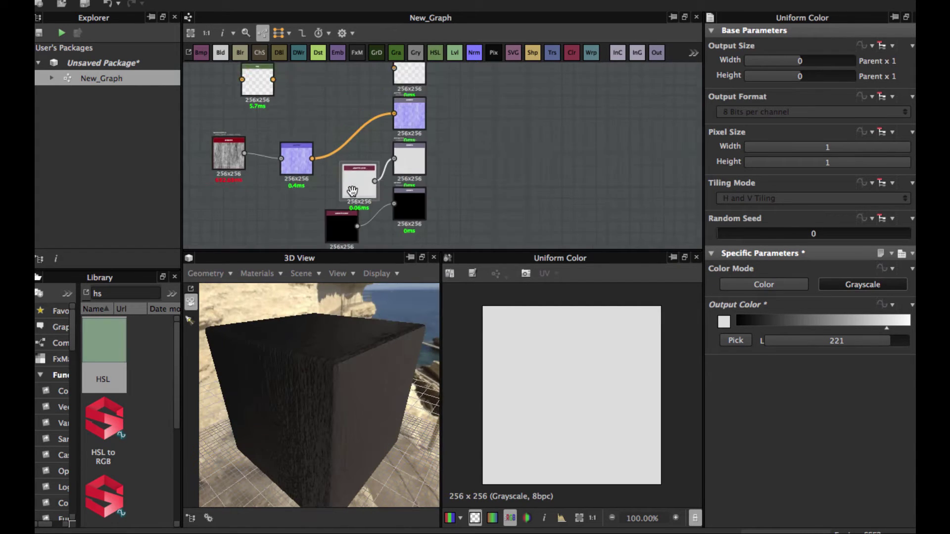
pyautogui.scroll(2, 345, 178)
pyautogui.moveTo(352, 191); pyautogui.dragTo(422, 243, button='middle')
pyautogui.scroll(-3, 274, 373)
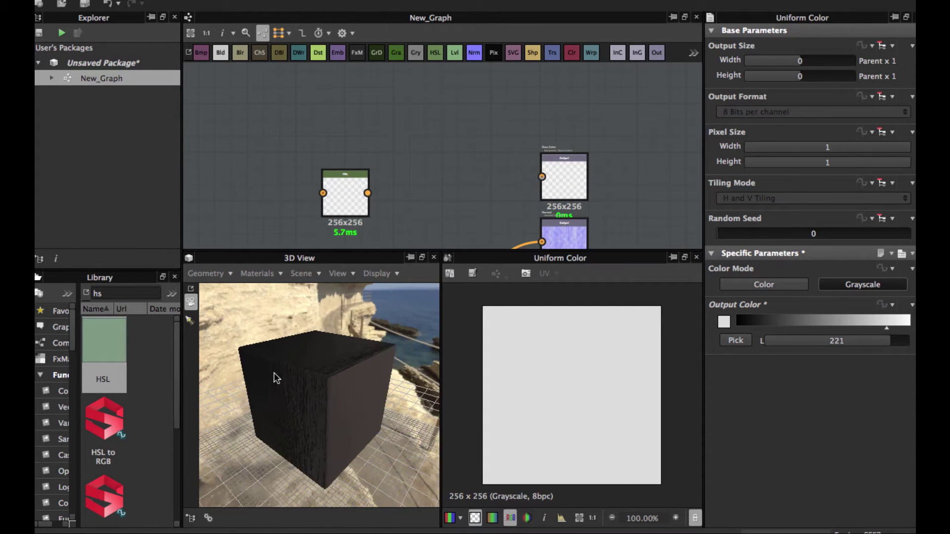
pyautogui.moveTo(276, 378); pyautogui.dragTo(382, 192)
pyautogui.press('space')
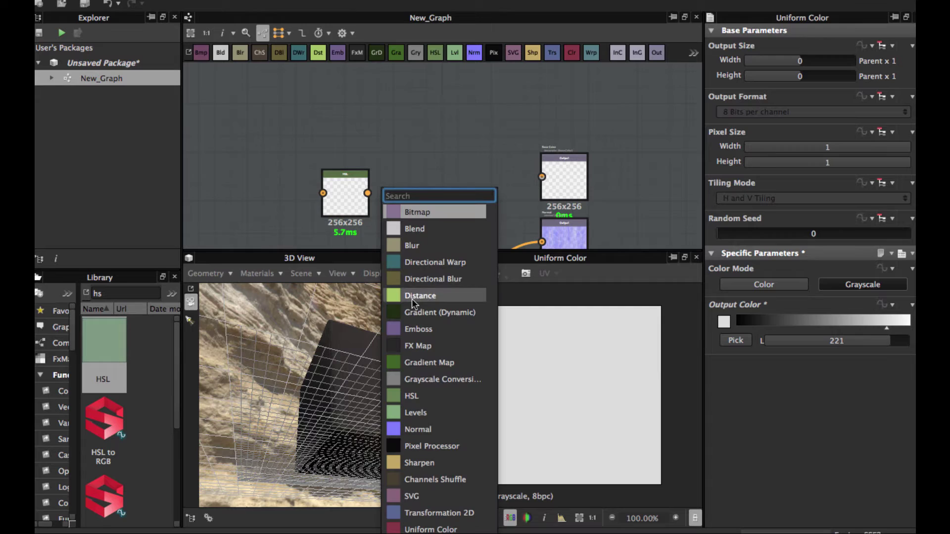
pyautogui.click(437, 529)
pyautogui.scroll(3, 417, 214)
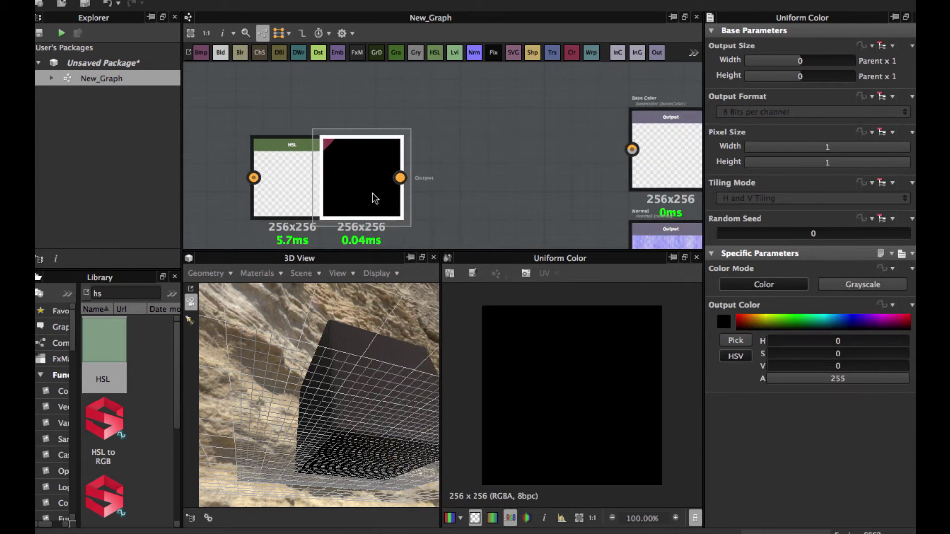
pyautogui.moveTo(371, 198); pyautogui.dragTo(415, 148)
pyautogui.moveTo(759, 322); pyautogui.dragTo(756, 322)
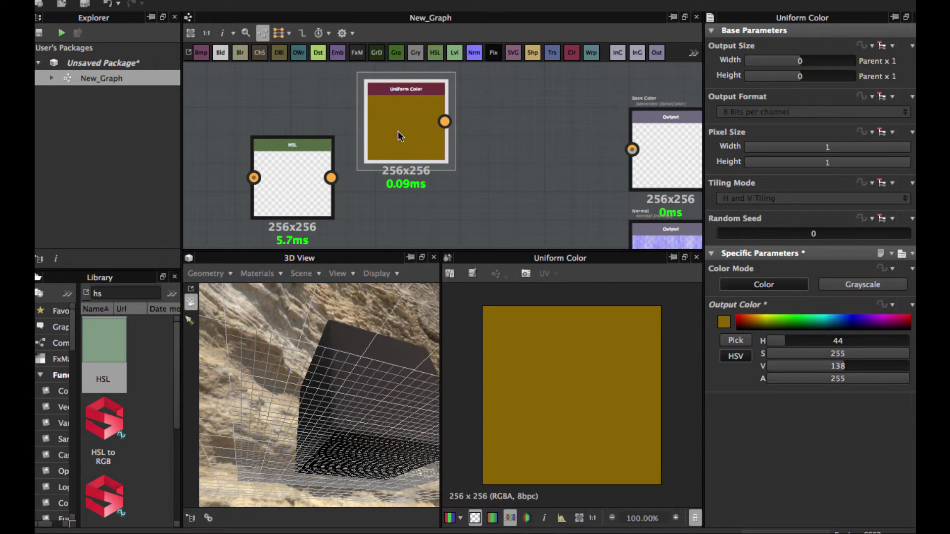
# - Connect the golden brown Uniform Color node through the HSL node to the Base Color output, and level the two nodes
pyautogui.scroll(-2, 400, 136)
pyautogui.moveTo(325, 168); pyautogui.dragTo(456, 170)
pyautogui.moveTo(425, 136); pyautogui.dragTo(432, 172)
pyautogui.moveTo(381, 412); pyautogui.dragTo(375, 459)
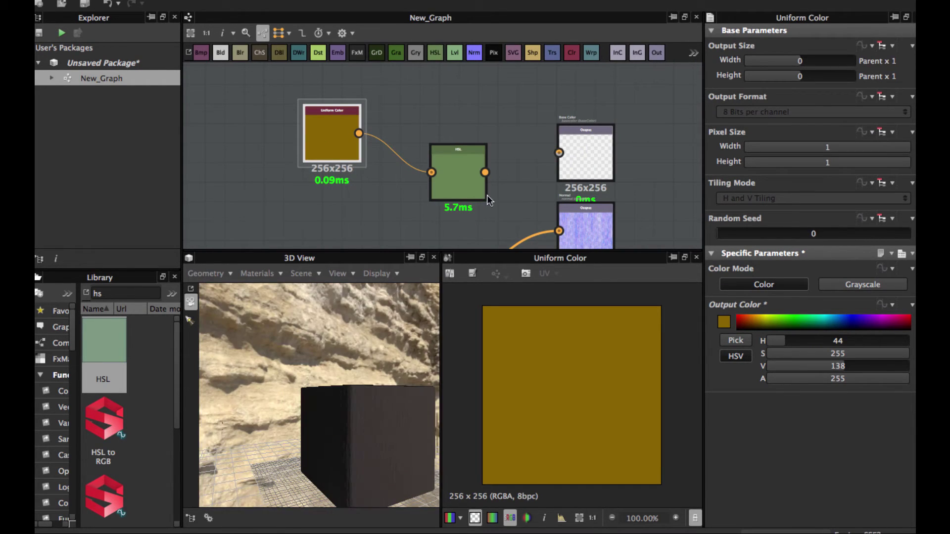
pyautogui.moveTo(577, 144); pyautogui.dragTo(564, 151)
pyautogui.moveTo(465, 163); pyautogui.dragTo(465, 124)
pyautogui.moveTo(371, 354); pyautogui.dragTo(346, 357)
# - Move the Normal and Wood Fibers 2 nodes into a straight row below the color nodes
pyautogui.scroll(-3, 396, 177)
pyautogui.moveTo(410, 157); pyautogui.dragTo(413, 104, button='middle')
pyautogui.moveTo(396, 217); pyautogui.dragTo(423, 176)
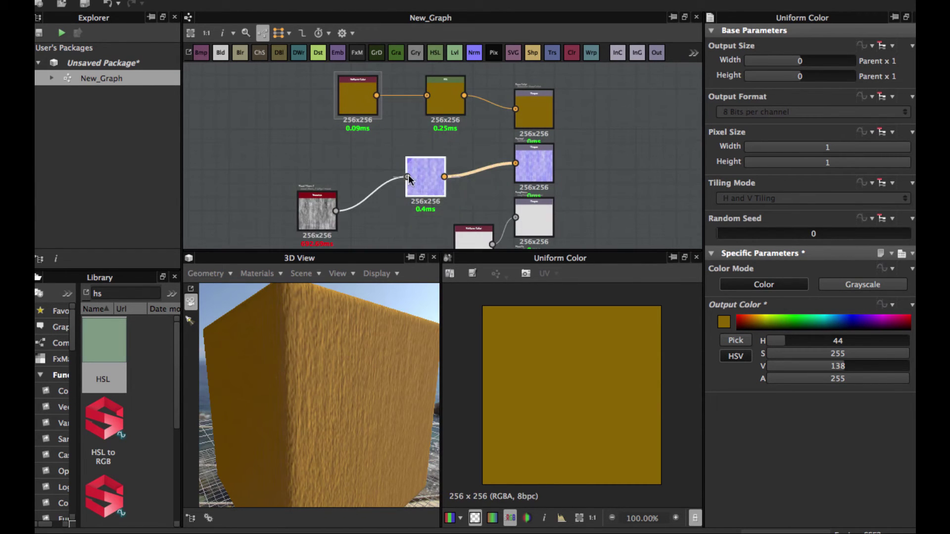
pyautogui.moveTo(315, 214); pyautogui.dragTo(355, 179)
pyautogui.moveTo(362, 174); pyautogui.dragTo(341, 189, button='middle')
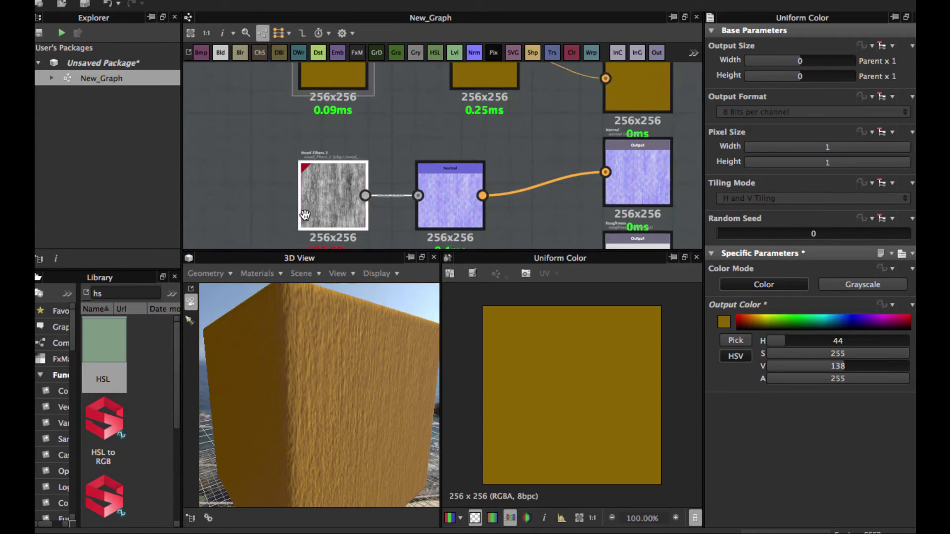
# - Try out the HSL node's Hue, Saturation and Lightness, reverting each change, and view the cube from another angle
pyautogui.scroll(3, 419, 111)
pyautogui.click(423, 114)
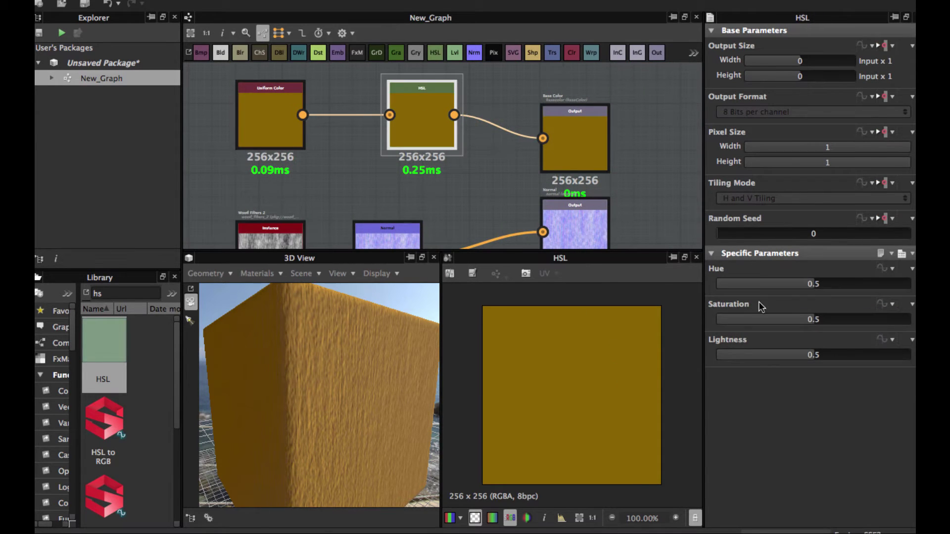
pyautogui.moveTo(385, 397); pyautogui.dragTo(383, 435)
pyautogui.moveTo(812, 287)
pyautogui.mouseDown()
pyautogui.moveTo(838, 285)
pyautogui.moveTo(822, 285)
pyautogui.mouseUp()
pyautogui.press('super+z')
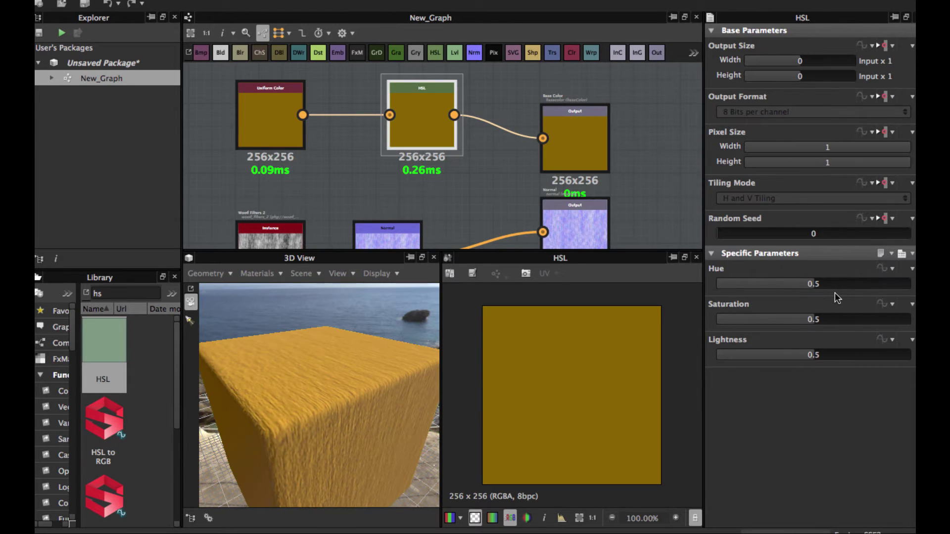
pyautogui.moveTo(811, 321)
pyautogui.mouseDown()
pyautogui.moveTo(731, 325)
pyautogui.moveTo(898, 322)
pyautogui.moveTo(816, 318)
pyautogui.mouseUp()
pyautogui.press('super+z')
pyautogui.moveTo(812, 357)
pyautogui.mouseDown()
pyautogui.moveTo(837, 356)
pyautogui.moveTo(812, 357)
pyautogui.mouseUp()
pyautogui.doubleClick(813, 356)
pyautogui.moveTo(340, 349); pyautogui.dragTo(393, 238)
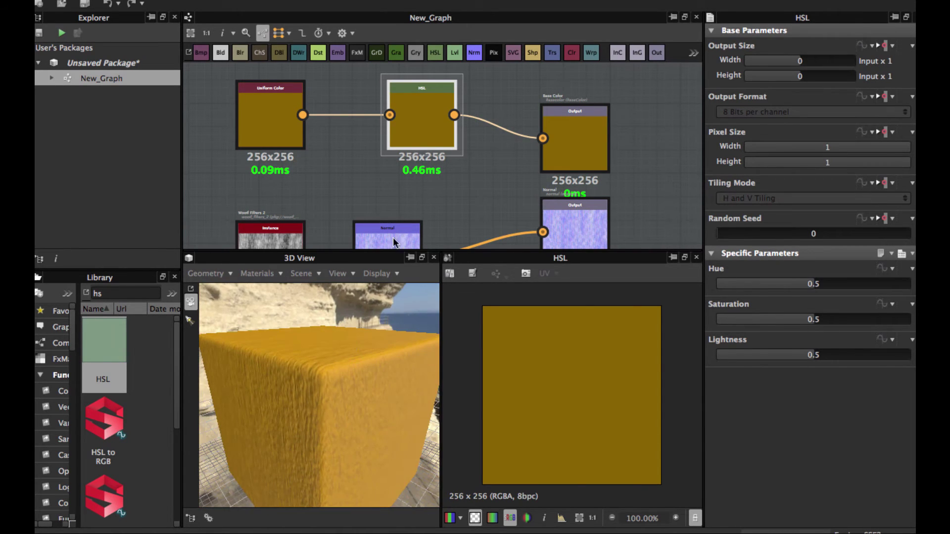
pyautogui.click(889, 270)
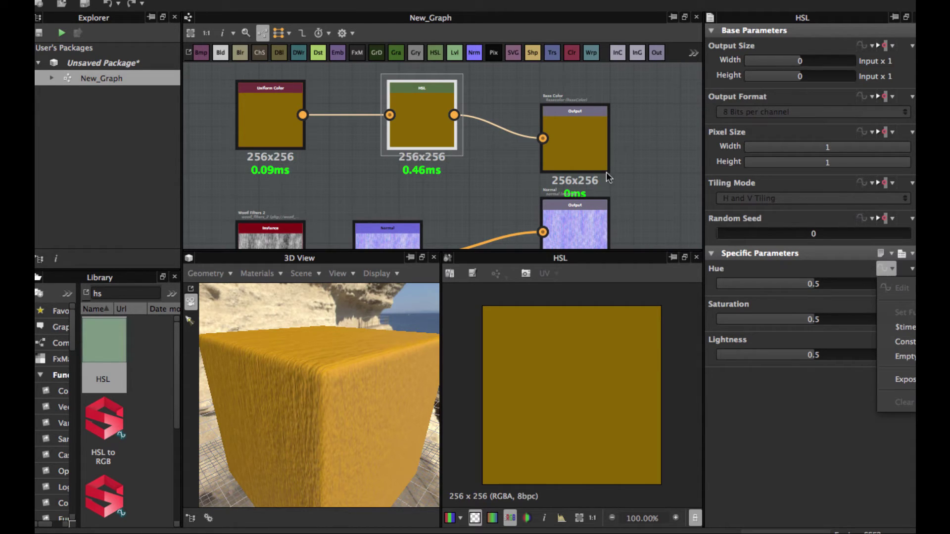
pyautogui.click(471, 198)
pyautogui.click(285, 121)
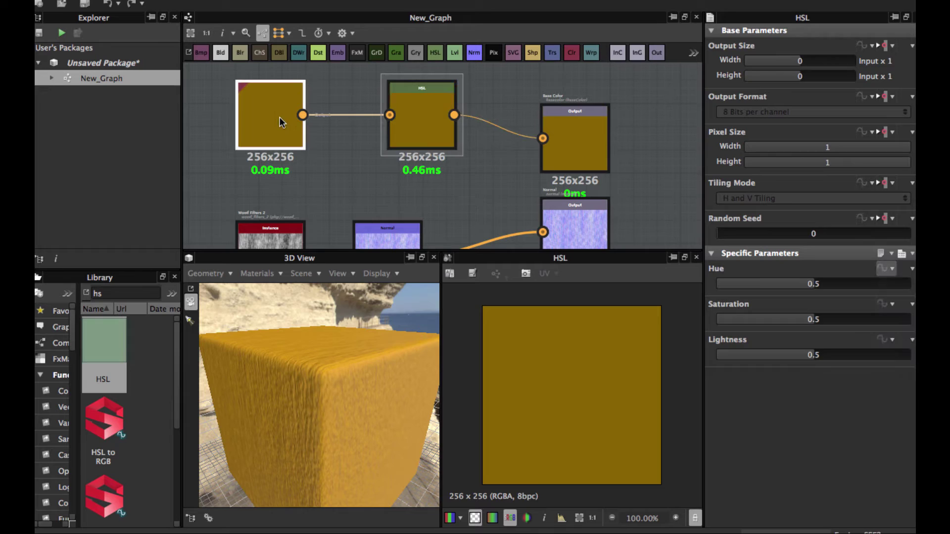
pyautogui.click(423, 121)
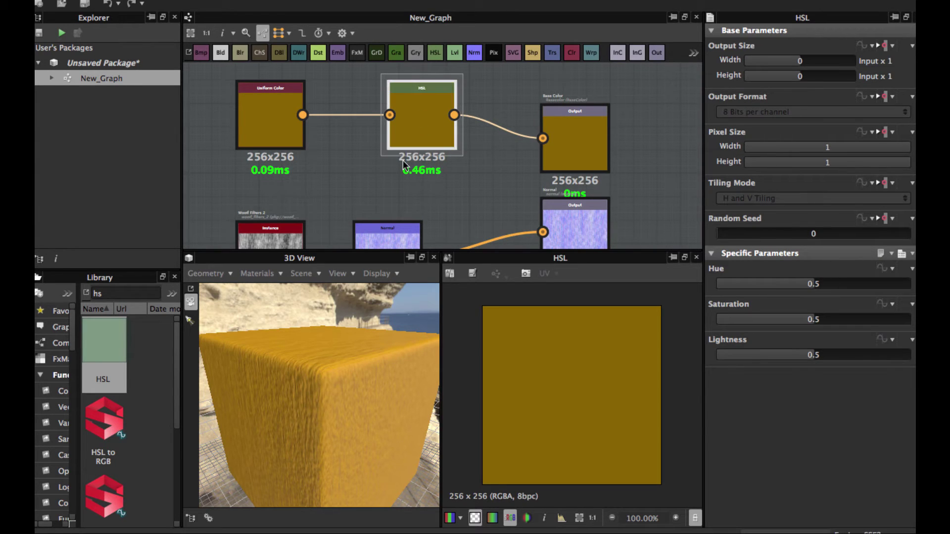
pyautogui.click(906, 270)
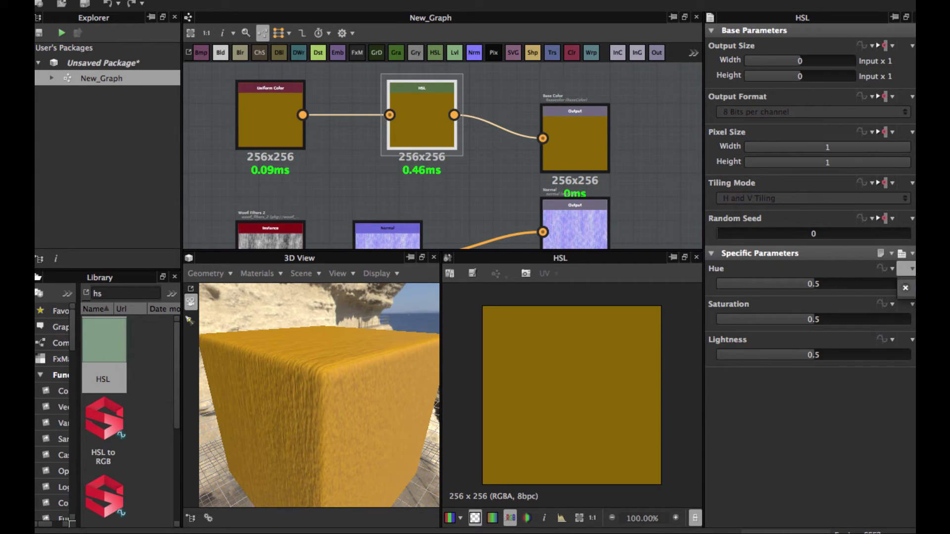
# - Expose the HSL node's Hue parameter as a new graph input named color
pyautogui.click(909, 269)
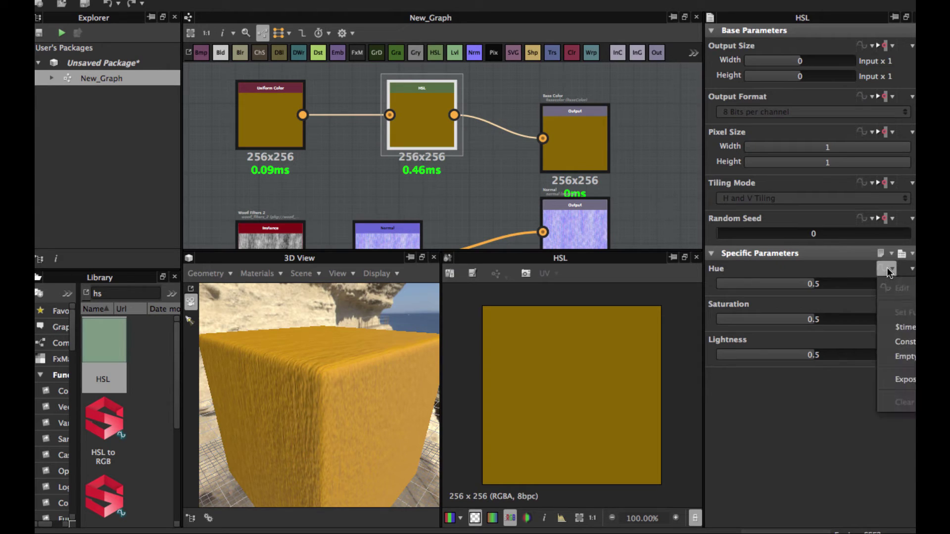
pyautogui.click(901, 380)
pyautogui.click(555, 299)
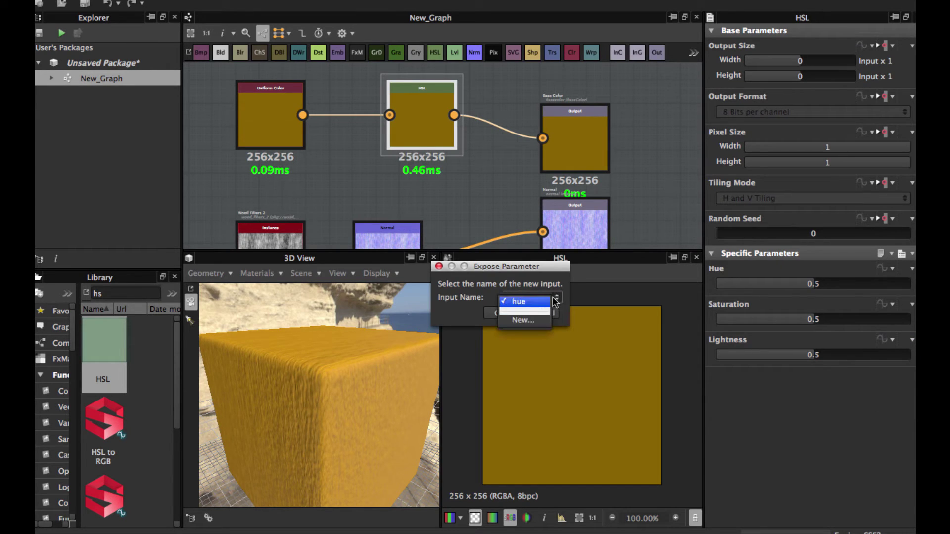
pyautogui.click(523, 320)
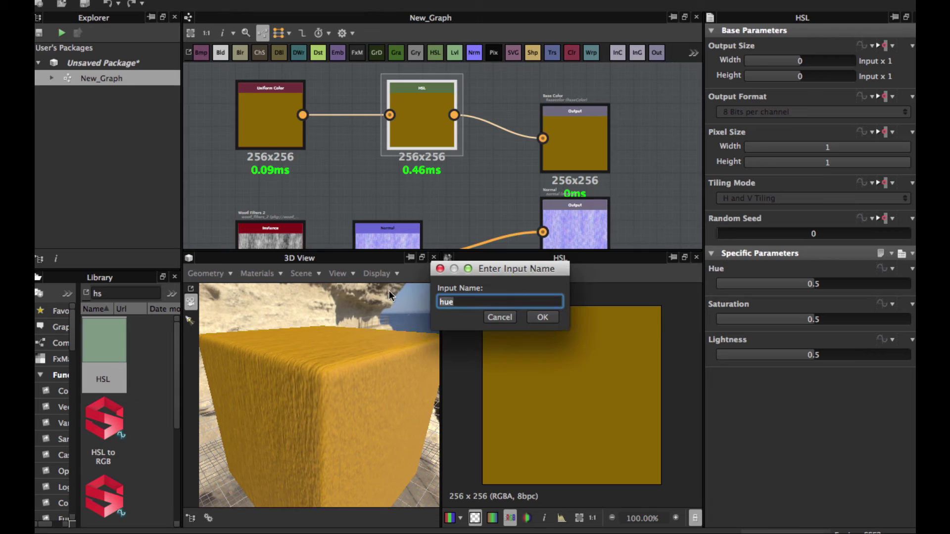
pyautogui.write('color')
pyautogui.click(542, 317)
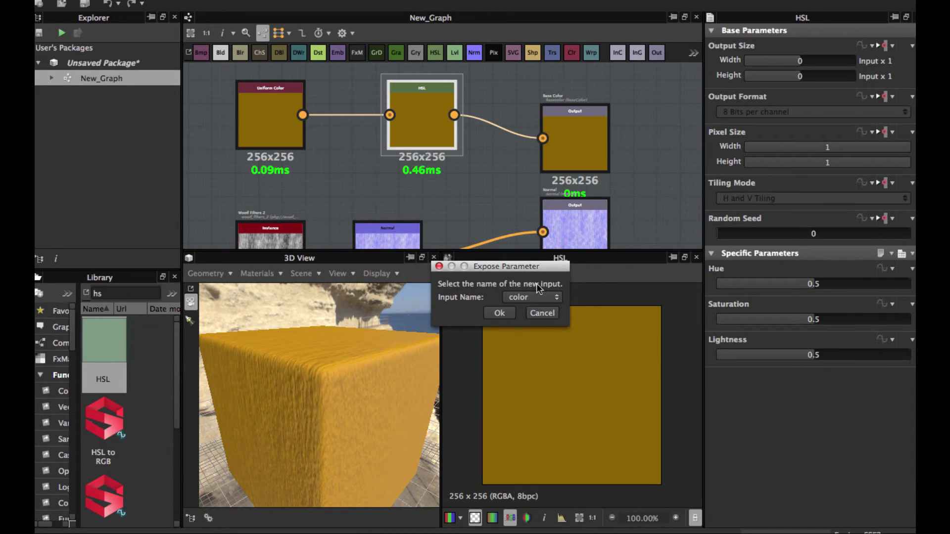
pyautogui.click(499, 315)
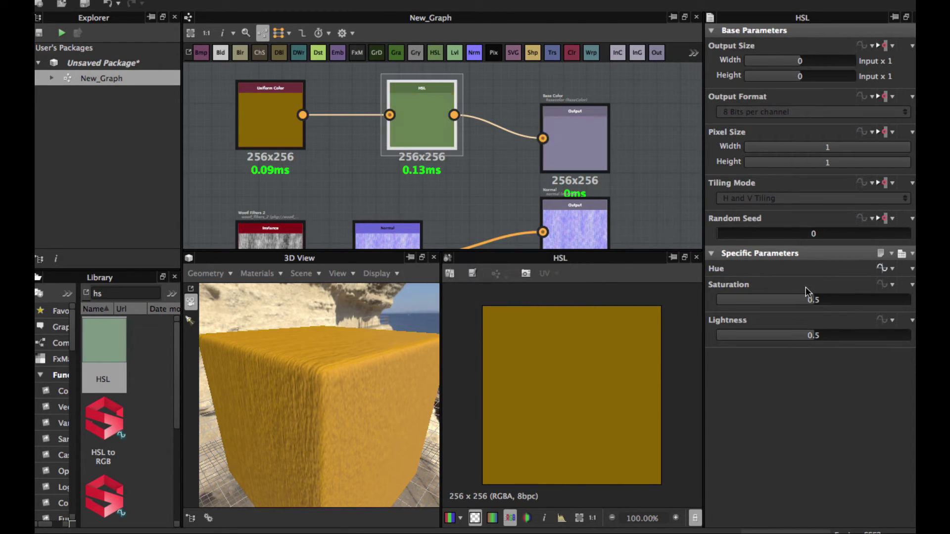
# - Expose the HSL node's Saturation parameter as a graph input with the suggested name saturation
pyautogui.click(885, 285)
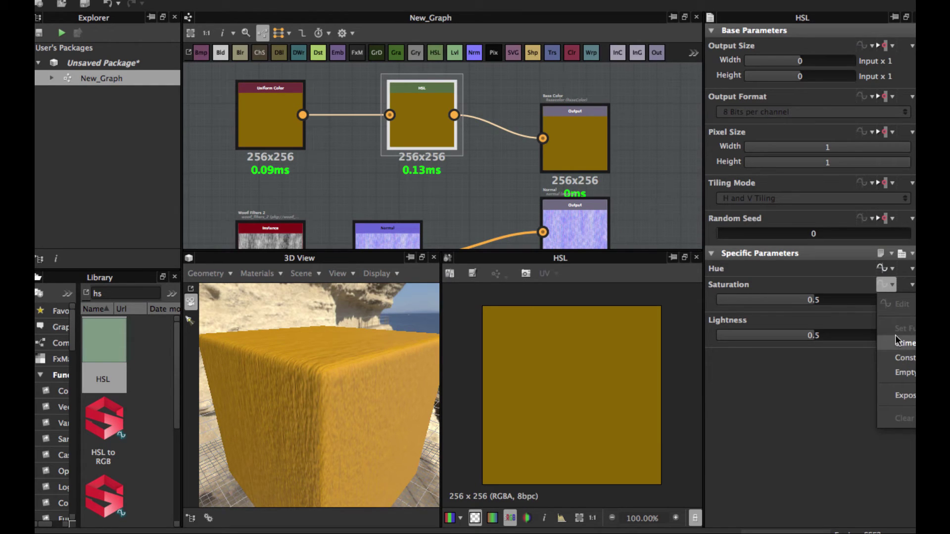
pyautogui.click(901, 395)
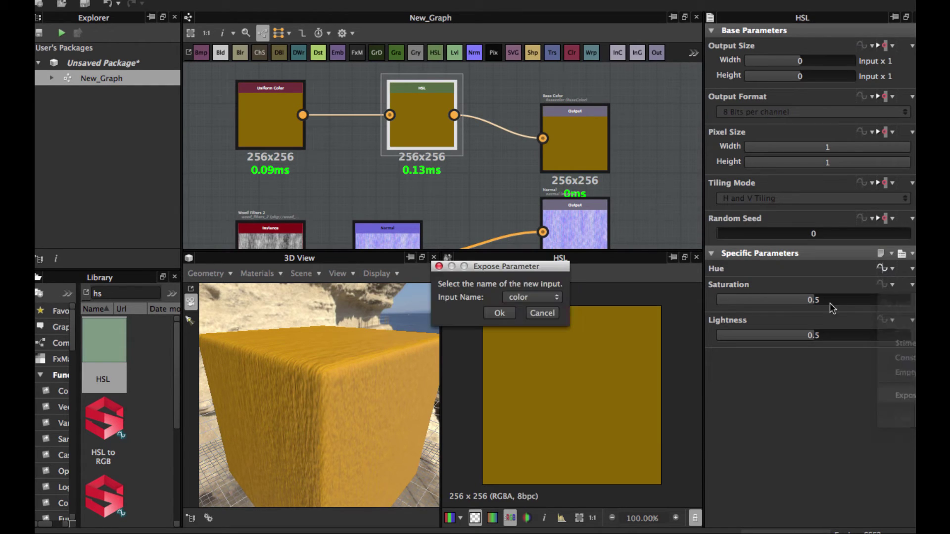
pyautogui.click(532, 297)
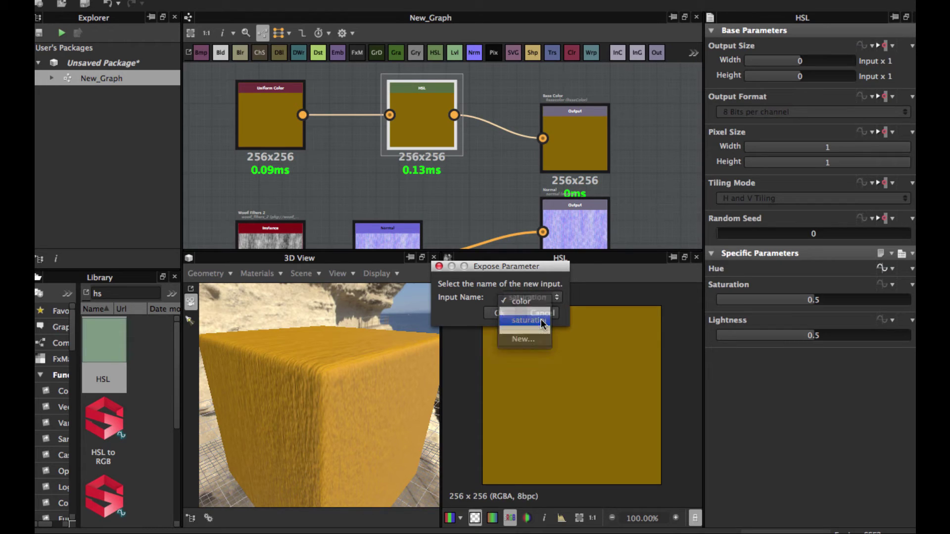
pyautogui.click(525, 321)
pyautogui.click(500, 313)
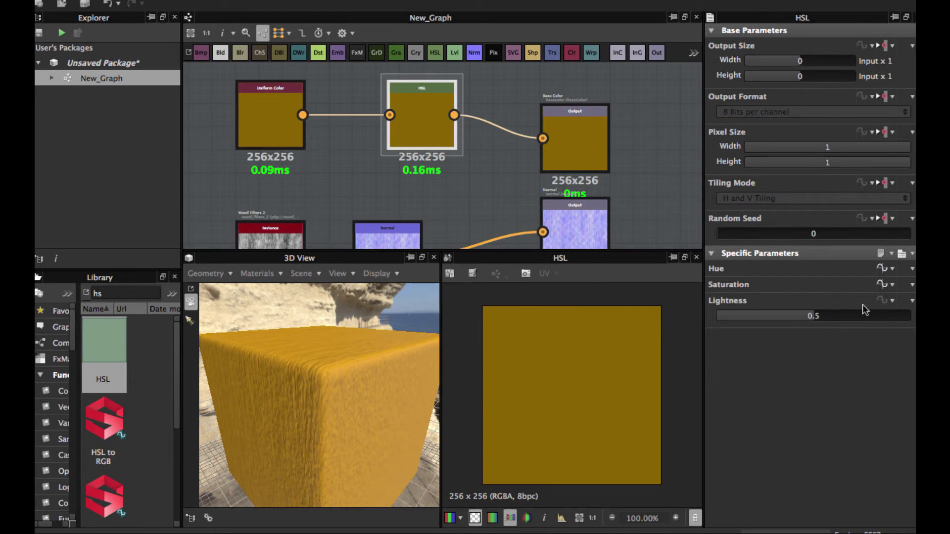
# - Expose the HSL node's Lightness parameter as a new graph input named Lightness
pyautogui.click(885, 301)
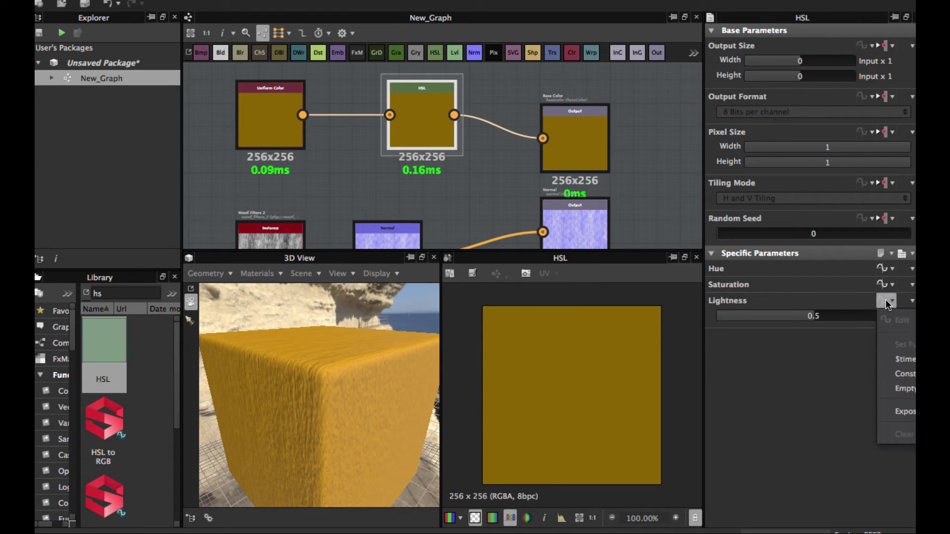
pyautogui.click(901, 411)
pyautogui.click(529, 298)
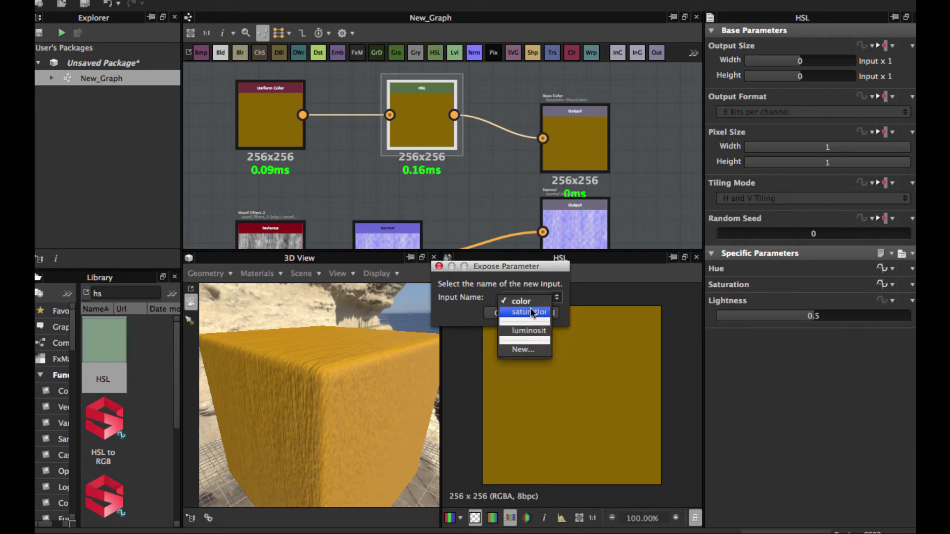
pyautogui.click(522, 350)
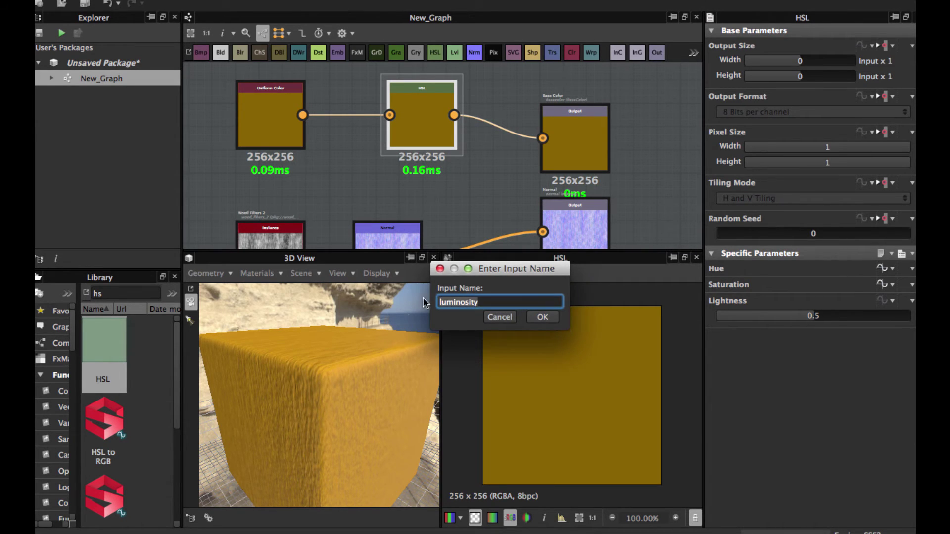
pyautogui.write('Lightness')
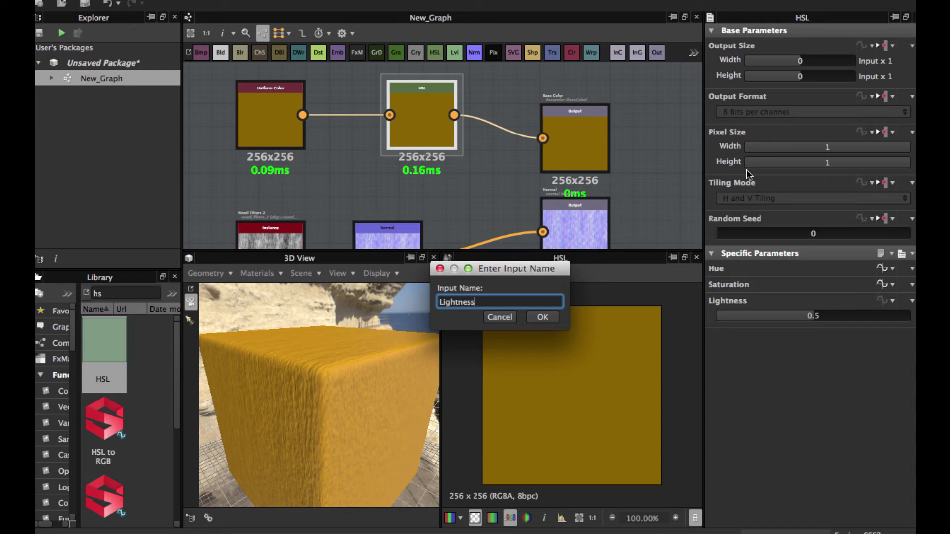
pyautogui.click(544, 317)
pyautogui.click(499, 312)
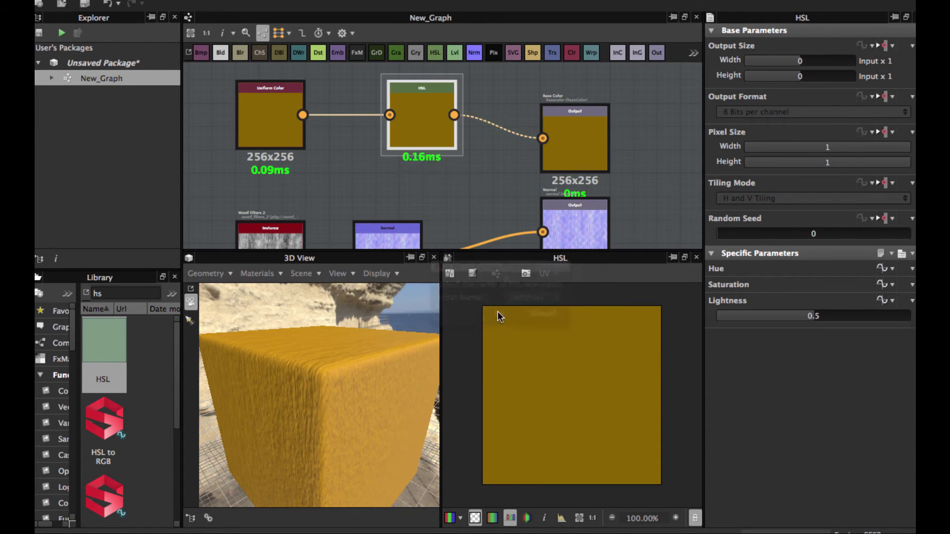
pyautogui.scroll(-2, 544, 170)
pyautogui.scroll(2, 512, 162)
pyautogui.moveTo(544, 169); pyautogui.dragTo(495, 110, button='middle')
pyautogui.scroll(2, 494, 110)
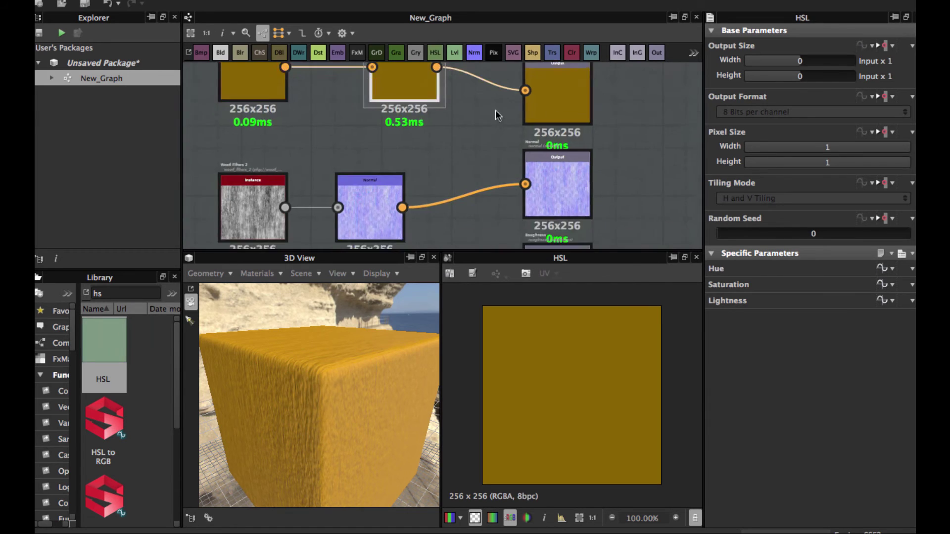
pyautogui.scroll(-4, 497, 158)
pyautogui.moveTo(462, 200); pyautogui.dragTo(482, 155, button='middle')
pyautogui.scroll(-2, 482, 159)
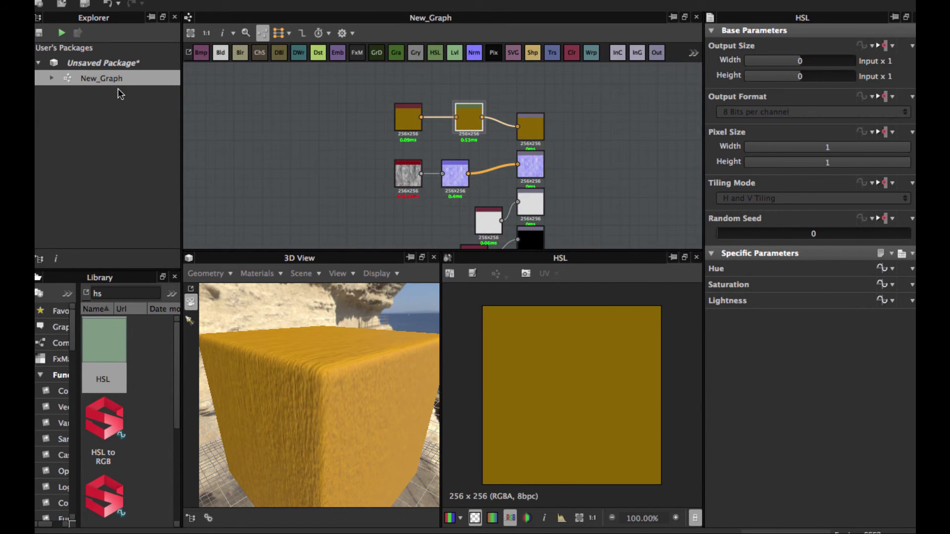
# - Collapse the current package and create a Physically Based (Metallic/Roughness) graph named test in a new package
pyautogui.click(38, 63)
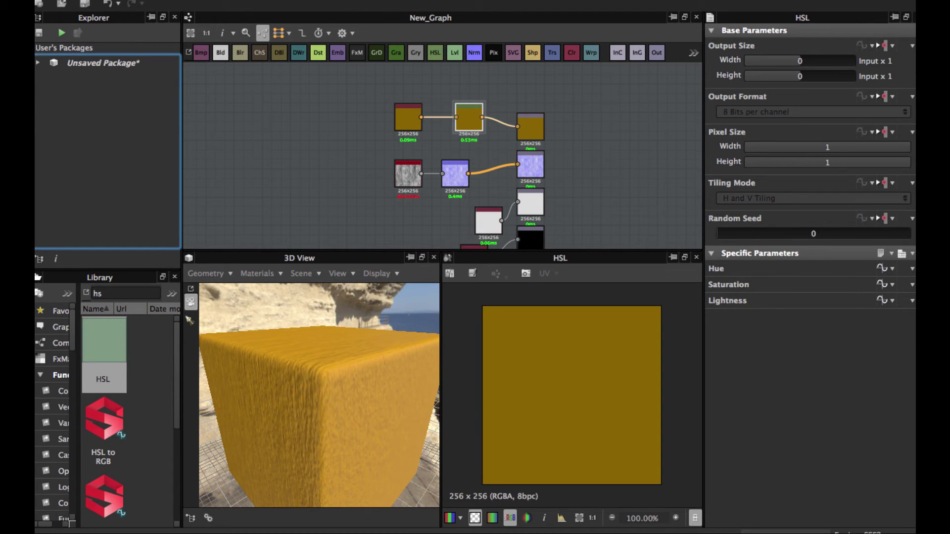
pyautogui.click(42, 0)
pyautogui.click(60, 1)
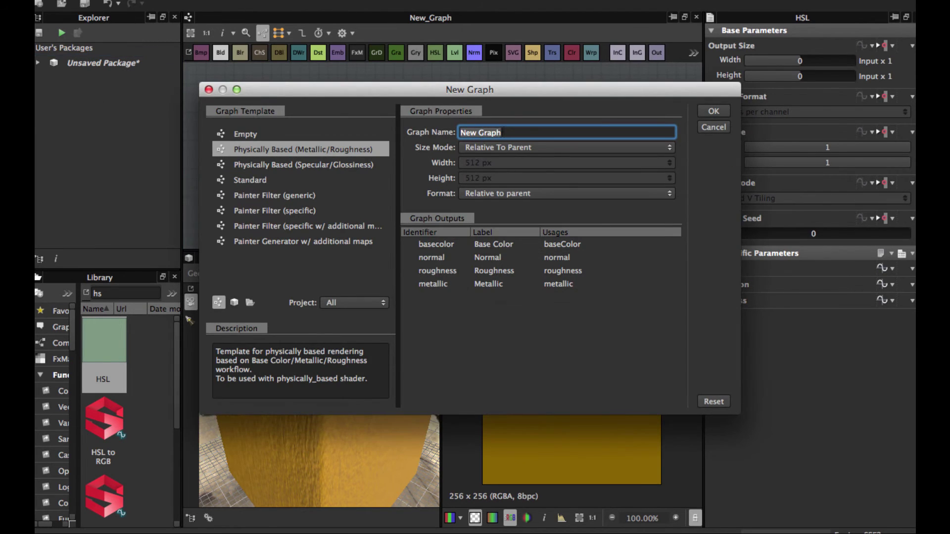
pyautogui.write('test')
pyautogui.press('Return')
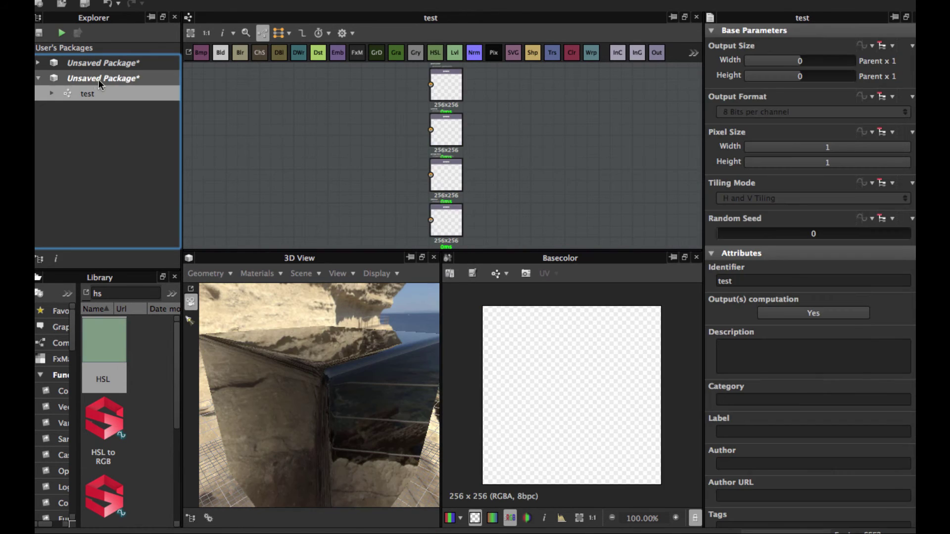
pyautogui.scroll(-3, 328, 150)
pyautogui.moveTo(328, 150)
pyautogui.mouseDown(button='middle')
pyautogui.moveTo(375, 170)
pyautogui.moveTo(331, 135)
pyautogui.mouseUp(button='middle')
pyautogui.scroll(3, 358, 159)
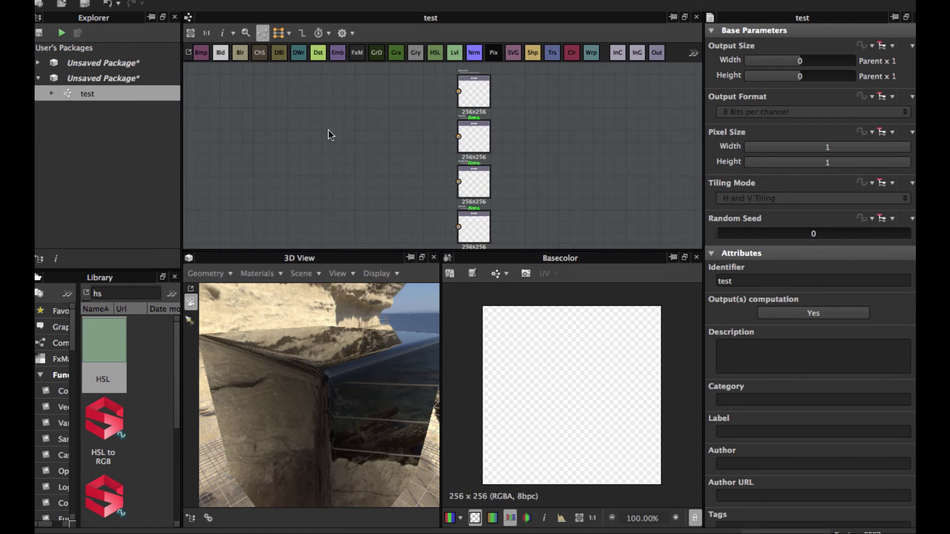
# - Rename the New_Graph graph in the first unsaved package to wood_1
pyautogui.click(79, 64)
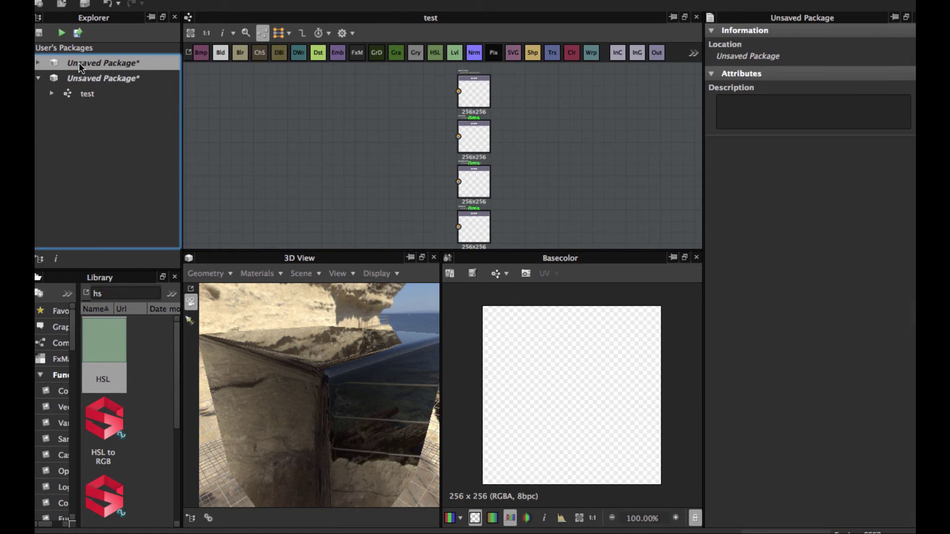
pyautogui.click(38, 63)
pyautogui.click(99, 78)
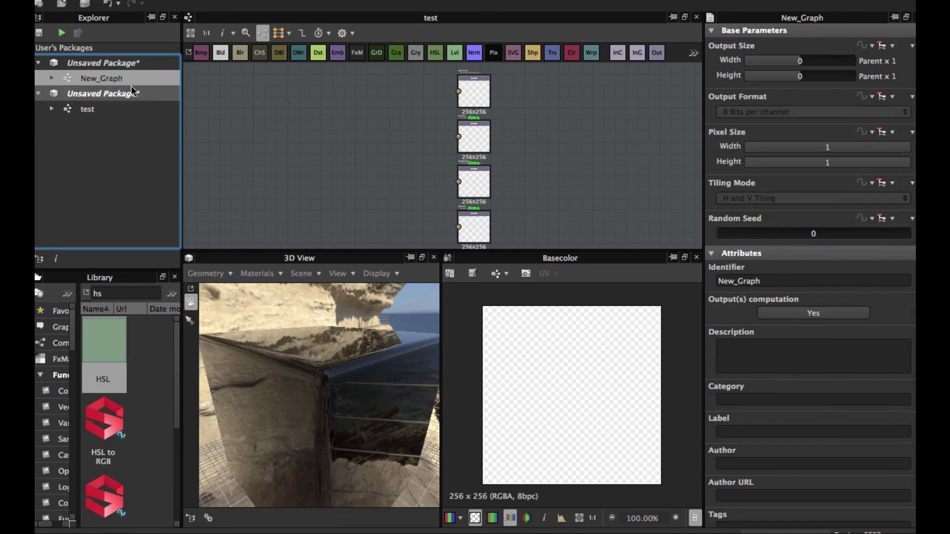
pyautogui.doubleClick(767, 281)
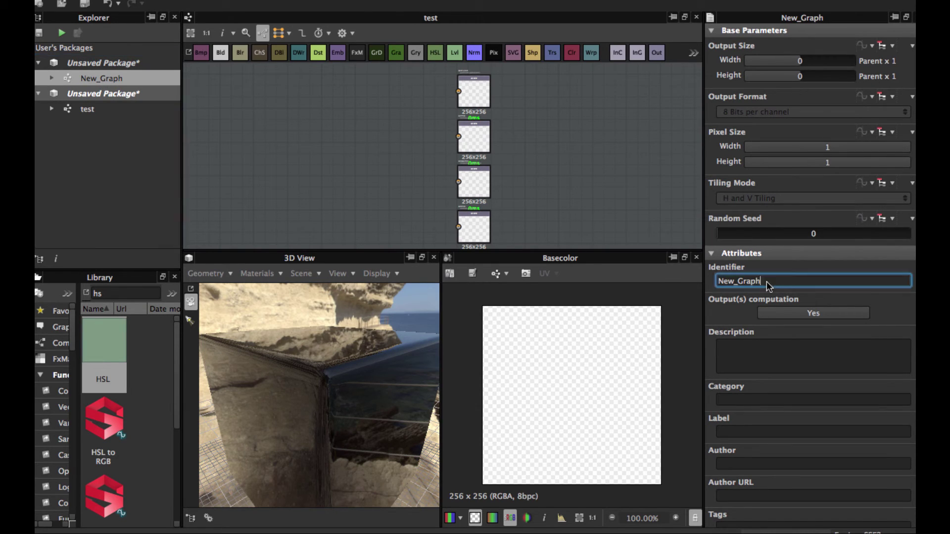
pyautogui.write('wood_1')
pyautogui.press('Return')
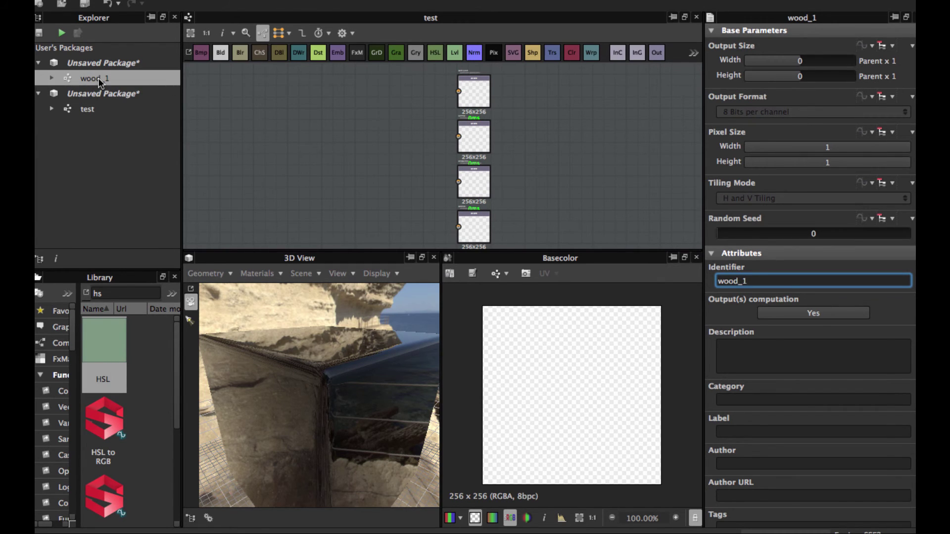
# - Add the wood_1 graph as an instance node in the test graph, placed beside the output nodes
pyautogui.moveTo(98, 78); pyautogui.dragTo(354, 143)
pyautogui.scroll(5, 307, 151)
pyautogui.scroll(2, 307, 150)
pyautogui.scroll(-7, 354, 144)
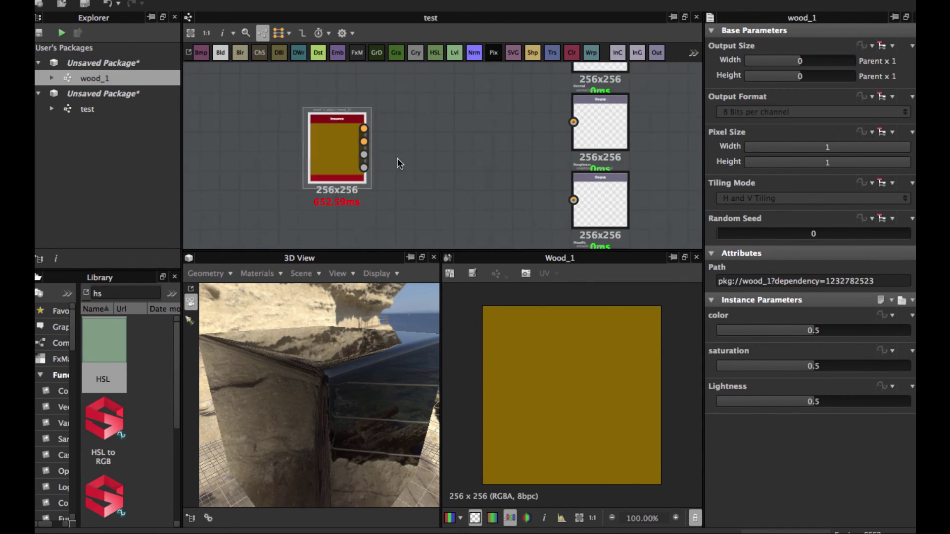
pyautogui.moveTo(397, 158); pyautogui.dragTo(390, 158, button='middle')
pyautogui.moveTo(330, 143); pyautogui.dragTo(378, 124)
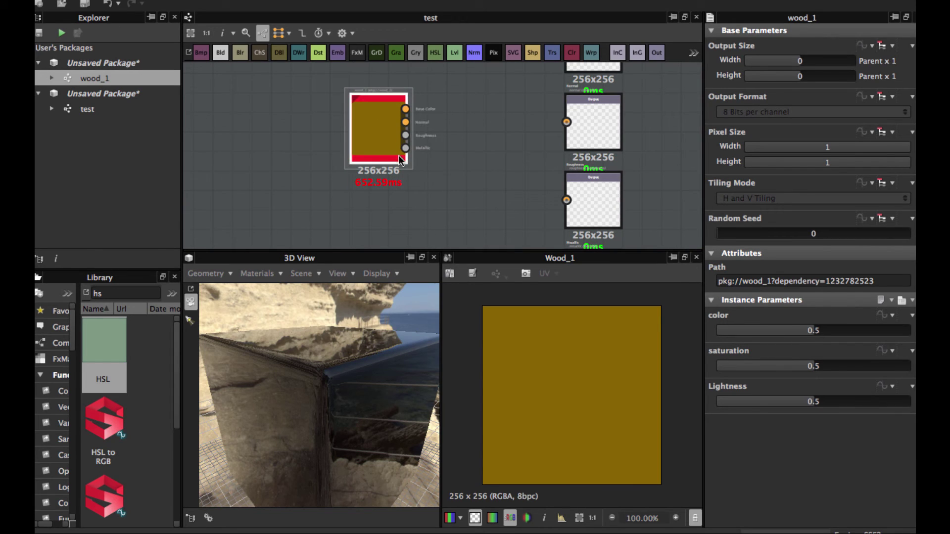
pyautogui.doubleClick(383, 140)
pyautogui.moveTo(369, 131); pyautogui.dragTo(334, 135)
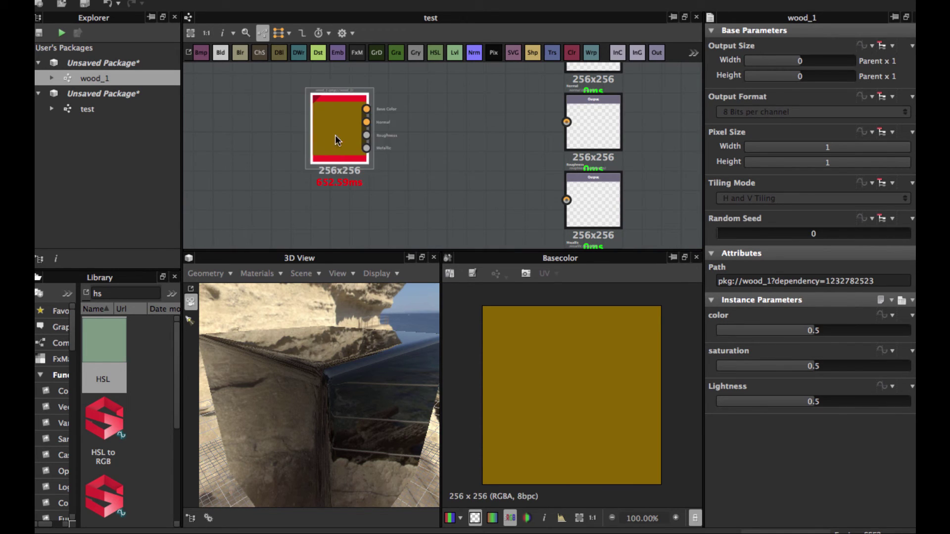
pyautogui.scroll(2, 349, 142)
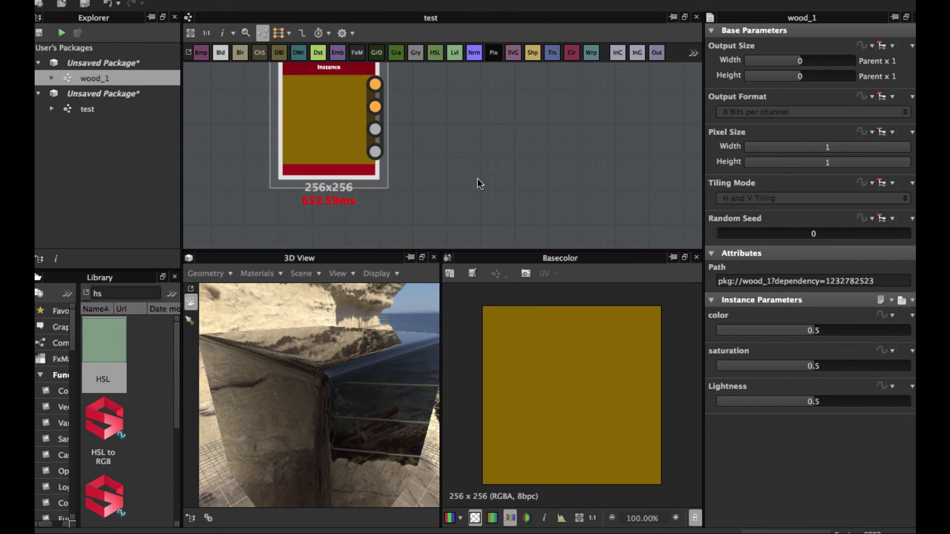
# - Connect all of the wood_1 instance's outputs to the matching Base Color, Normal, Roughness and Metallic output nodes
pyautogui.scroll(-5, 477, 178)
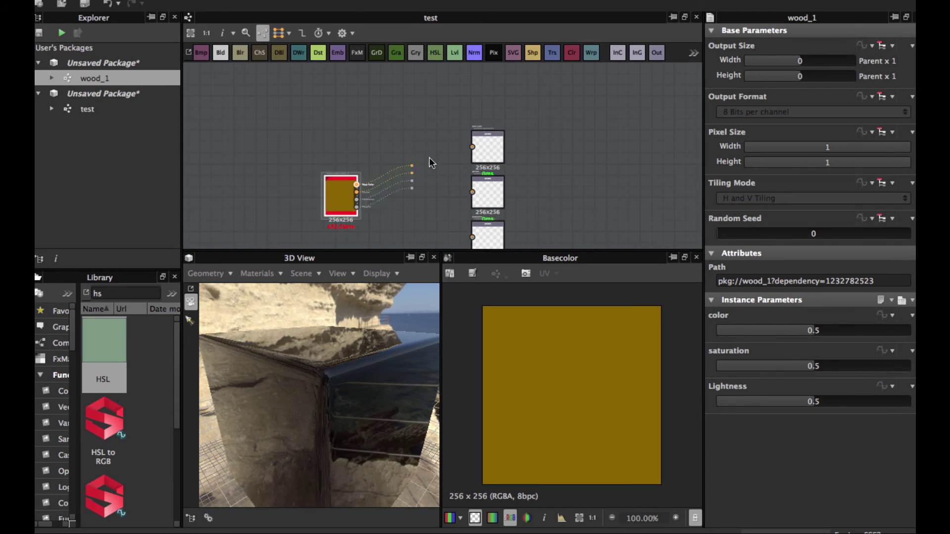
pyautogui.moveTo(429, 158); pyautogui.dragTo(472, 146)
pyautogui.moveTo(452, 213); pyautogui.dragTo(483, 174, button='middle')
pyautogui.scroll(3, 483, 176)
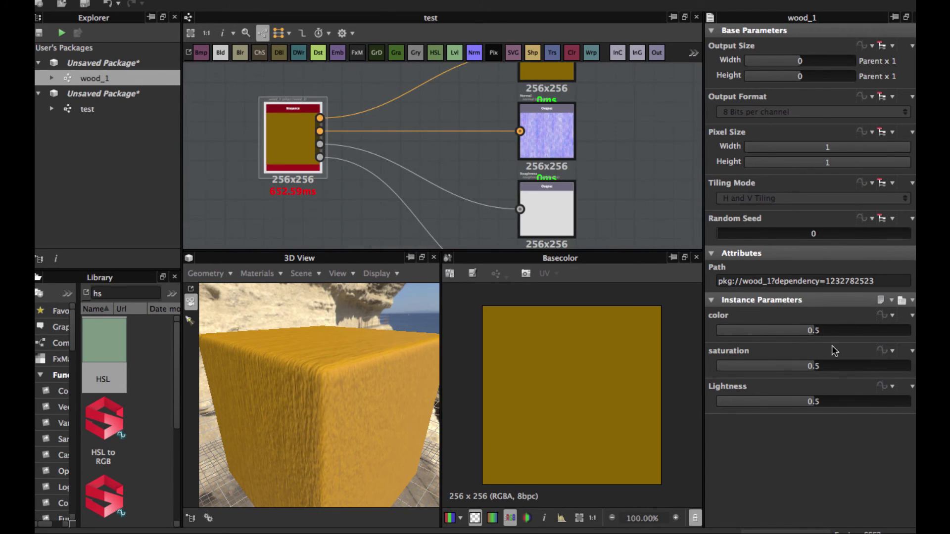
# - Set the wood_1 instance's color parameter to 0.46 and view the result on the 3D cube
pyautogui.moveTo(819, 331); pyautogui.dragTo(759, 335)
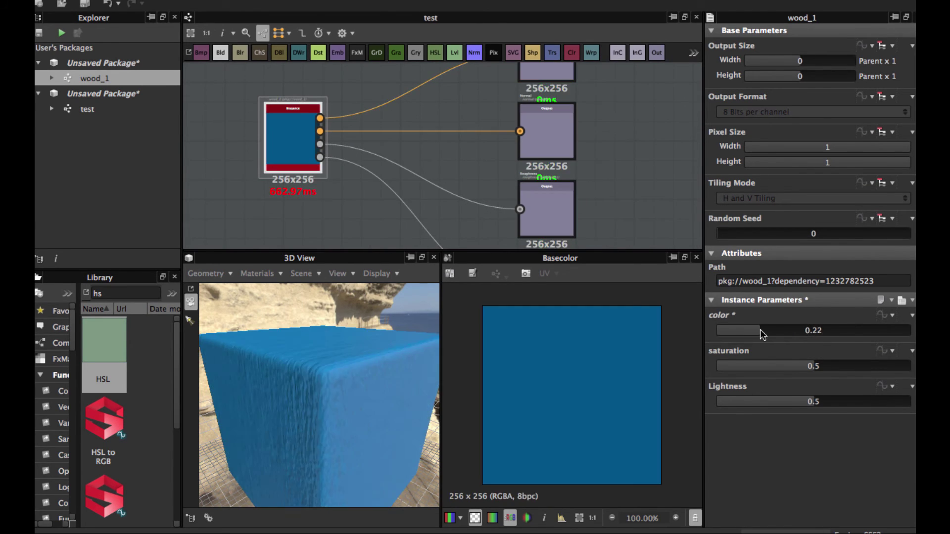
pyautogui.click(774, 331)
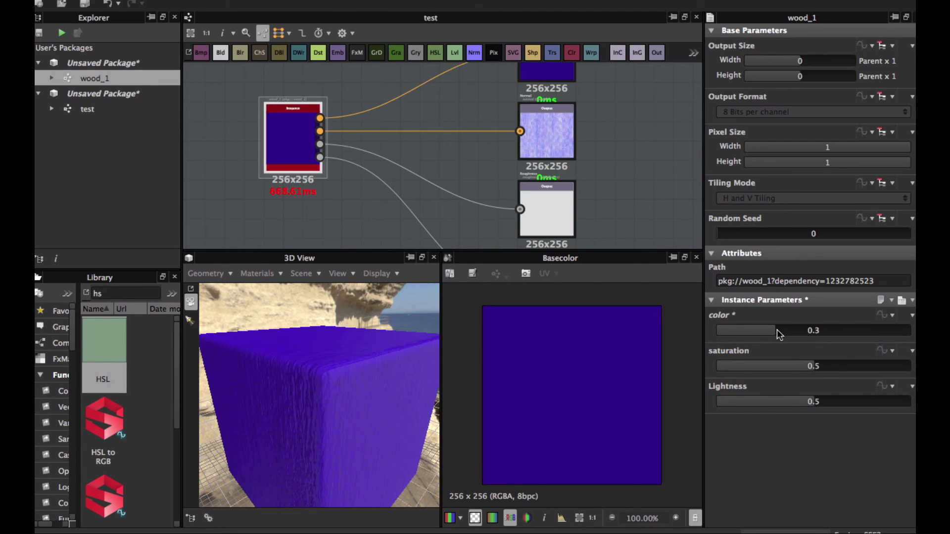
pyautogui.moveTo(776, 330); pyautogui.dragTo(806, 331)
pyautogui.moveTo(356, 381); pyautogui.dragTo(361, 376)
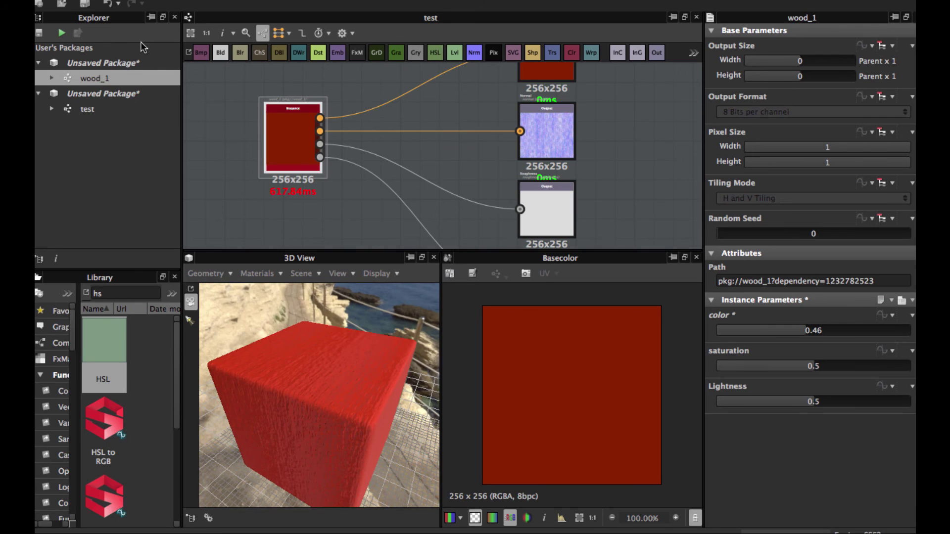
# - Collapse the test package, open the wood_1 graph for editing and expand its list of outputs
pyautogui.click(39, 94)
pyautogui.click(52, 78)
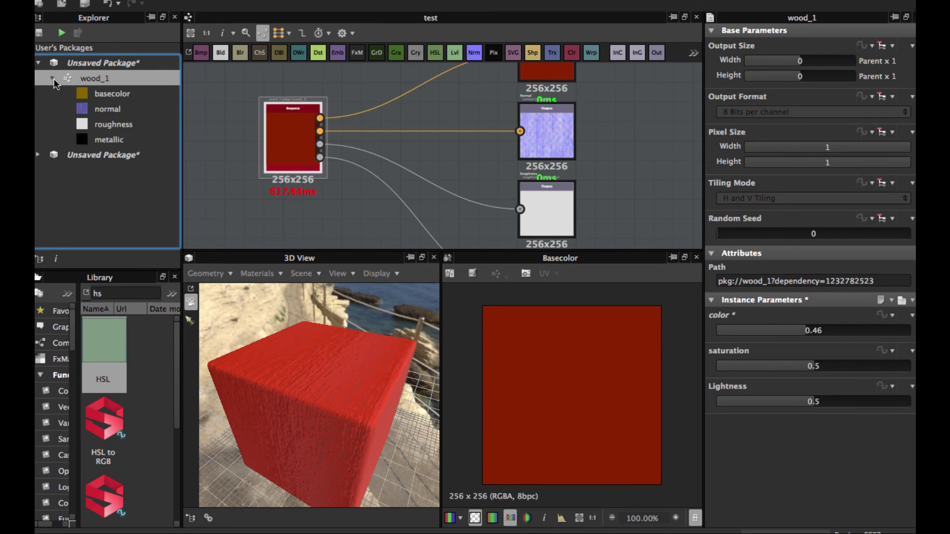
pyautogui.click(51, 78)
pyautogui.click(85, 78)
pyautogui.doubleClick(85, 78)
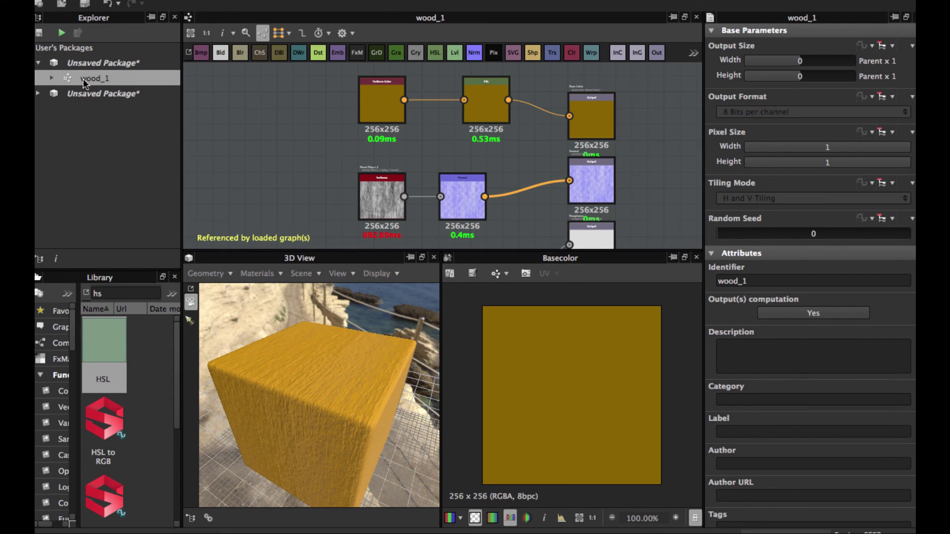
pyautogui.scroll(3, 398, 131)
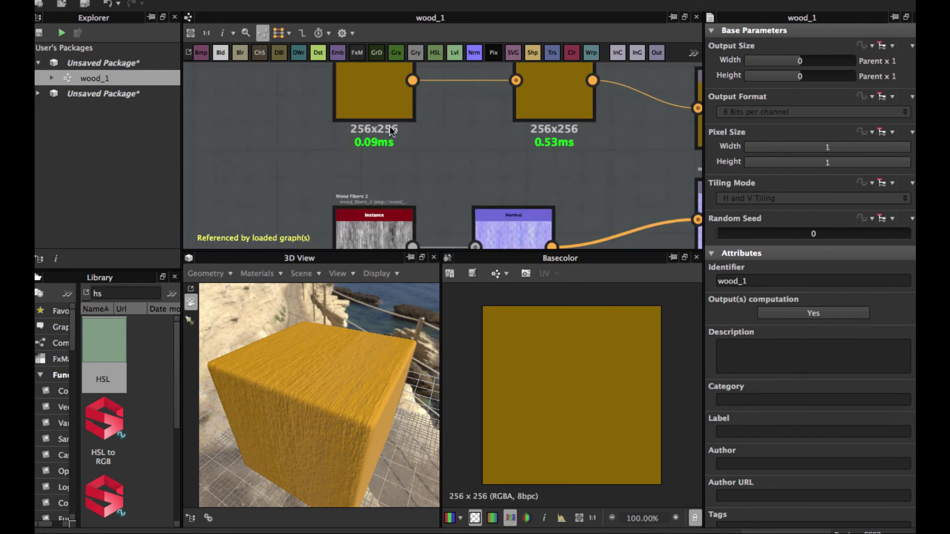
pyautogui.rightClick(82, 81)
pyautogui.click(64, 77)
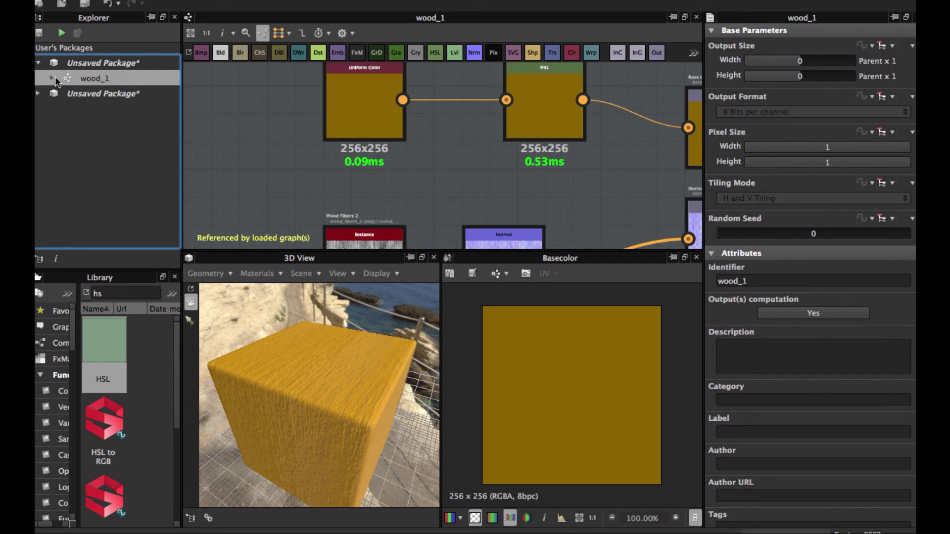
pyautogui.click(51, 78)
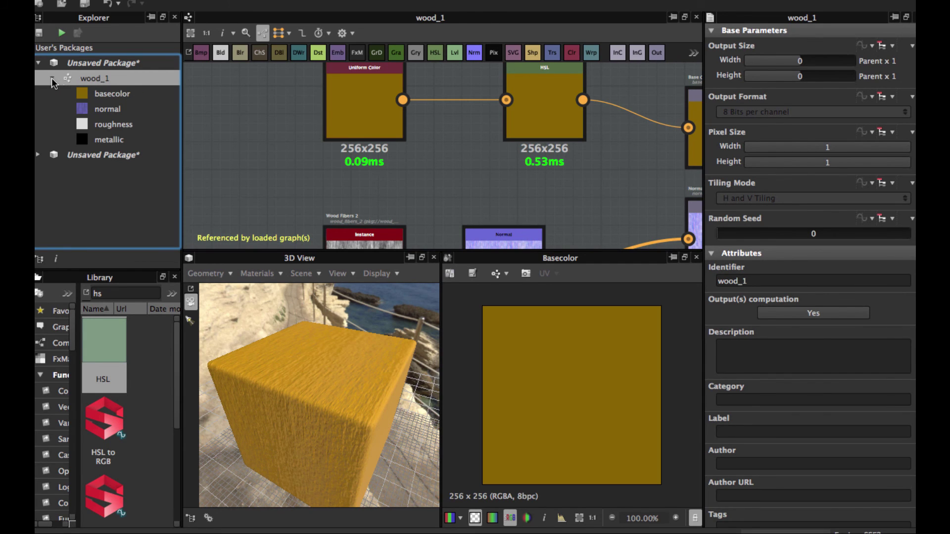
# - Examine the wood_1 graph's nodes, the HSL node's exposed parameters and the graph's input parameters
pyautogui.rightClick(90, 66)
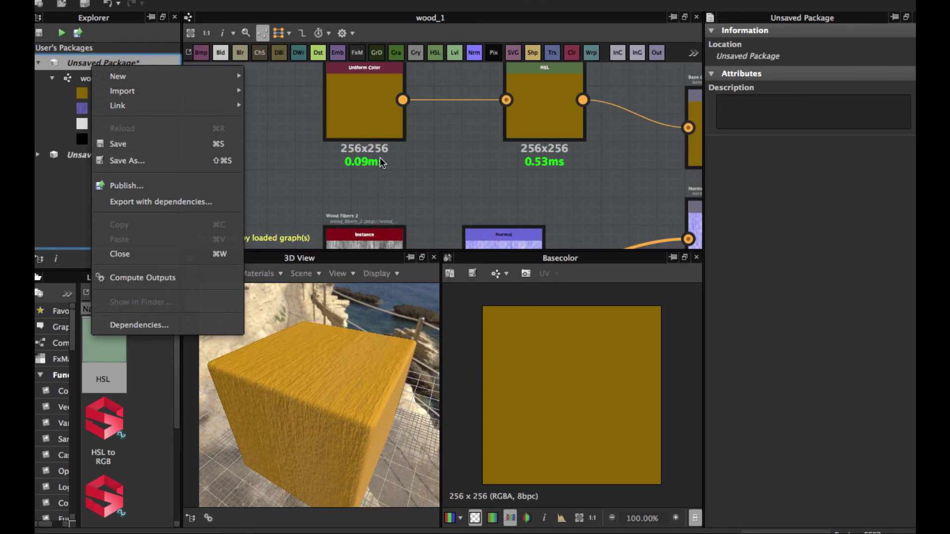
pyautogui.click(328, 154)
pyautogui.scroll(-4, 365, 173)
pyautogui.moveTo(407, 170); pyautogui.dragTo(329, 109, button='middle')
pyautogui.scroll(3, 362, 120)
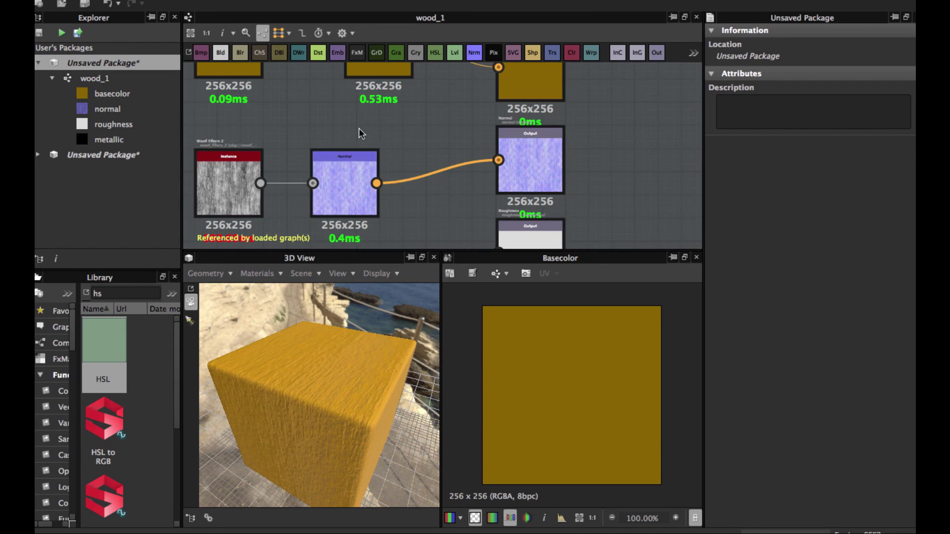
pyautogui.moveTo(381, 89); pyautogui.dragTo(365, 168, button='middle')
pyautogui.click(361, 124)
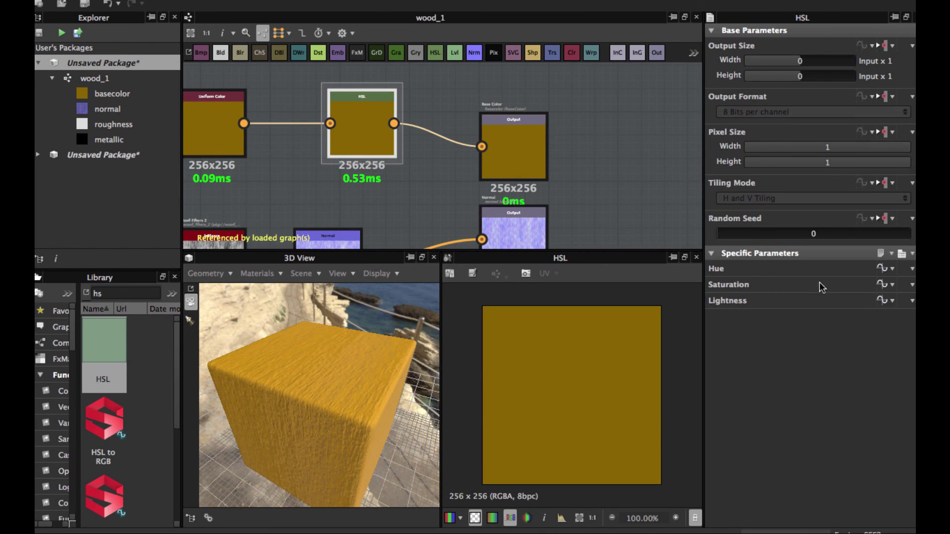
pyautogui.scroll(-3, 584, 166)
pyautogui.click(594, 176)
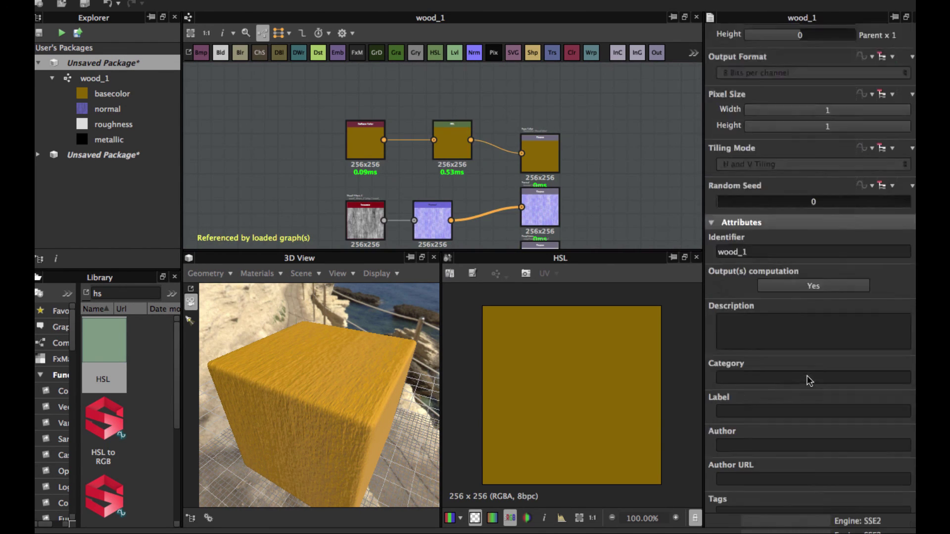
pyautogui.scroll(-3, 808, 381)
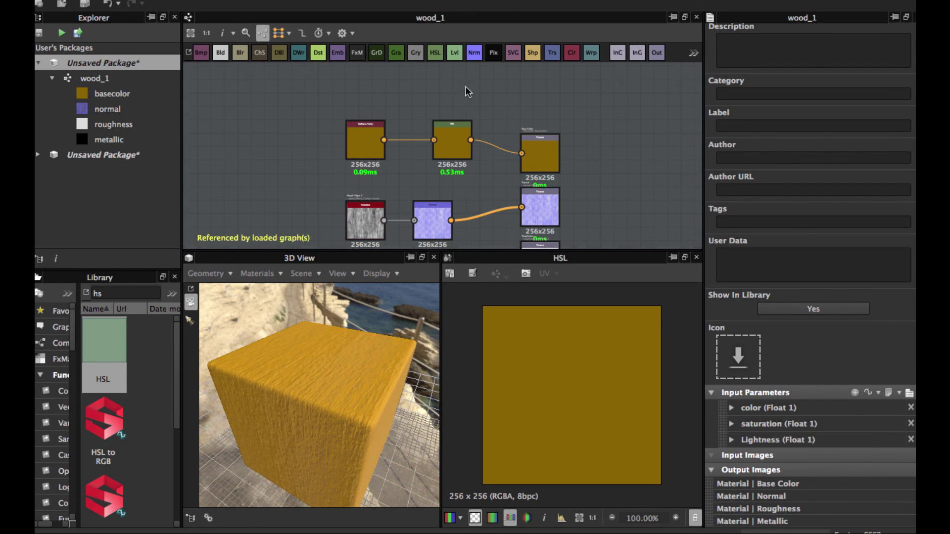
pyautogui.scroll(3, 465, 94)
pyautogui.scroll(-5, 462, 96)
pyautogui.scroll(6, 465, 133)
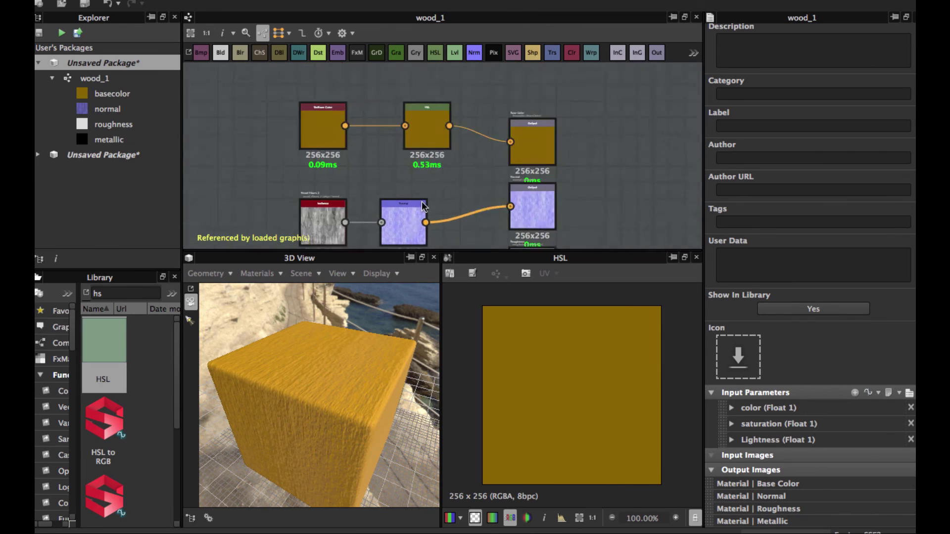
# - Reposition the HSL and Uniform Color nodes so they line up with the Base Color output node
pyautogui.moveTo(465, 134); pyautogui.dragTo(445, 132)
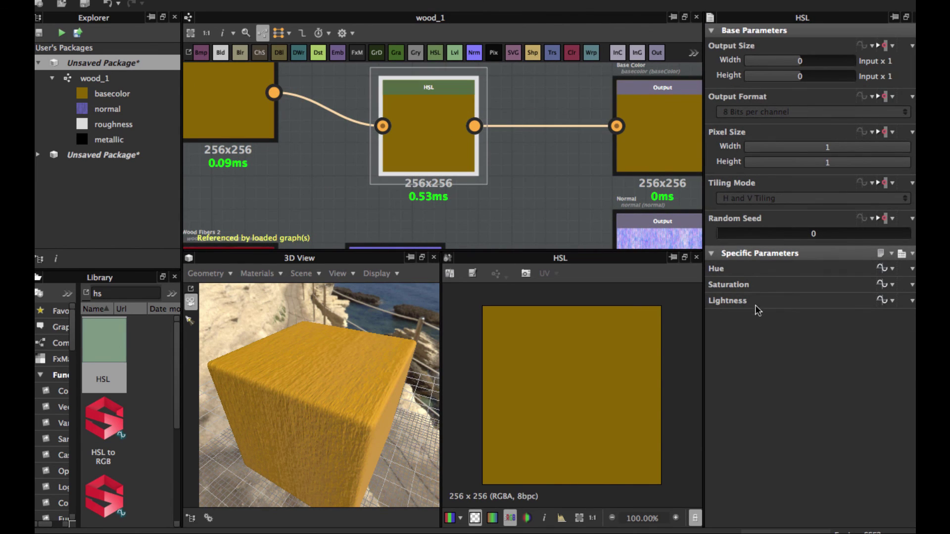
pyautogui.scroll(-2, 381, 146)
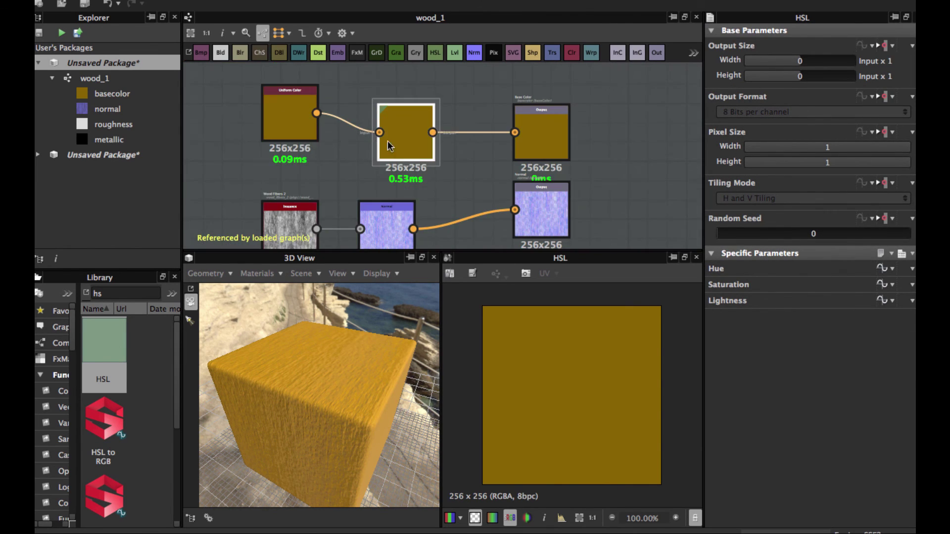
pyautogui.scroll(3, 395, 128)
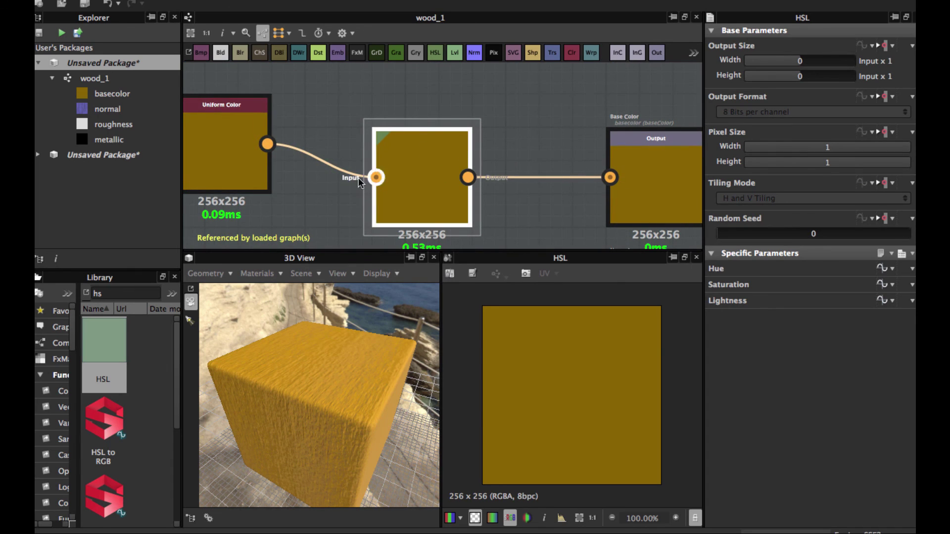
pyautogui.moveTo(231, 147); pyautogui.dragTo(230, 180)
pyautogui.scroll(-3, 410, 158)
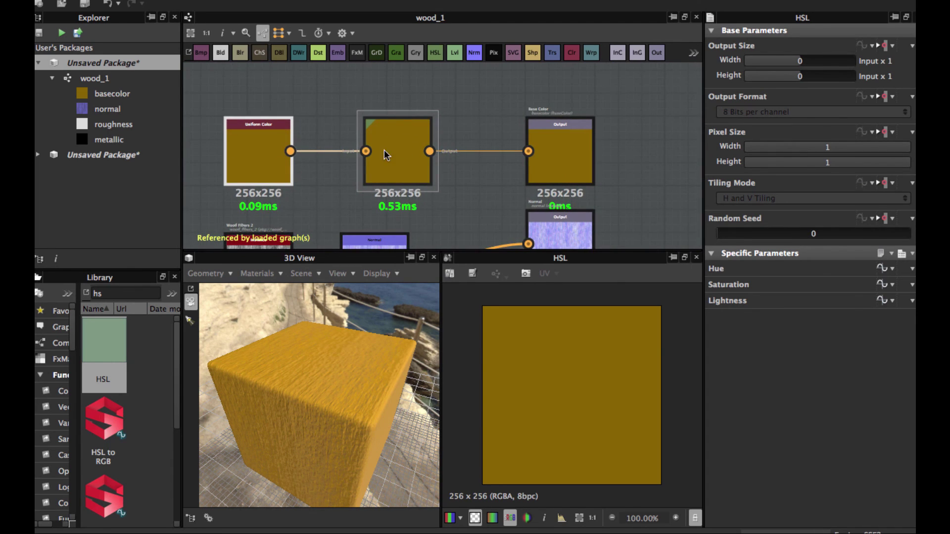
pyautogui.moveTo(398, 162)
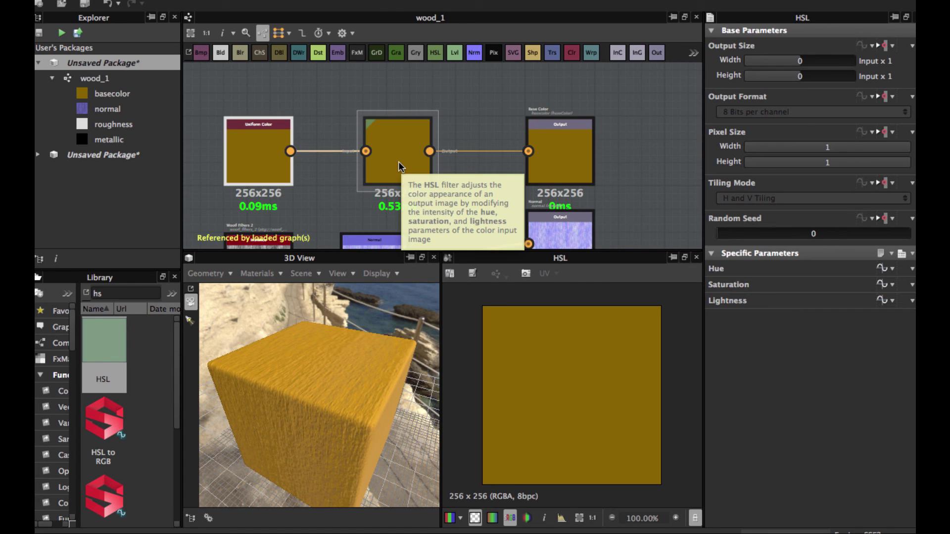
pyautogui.scroll(3, 375, 154)
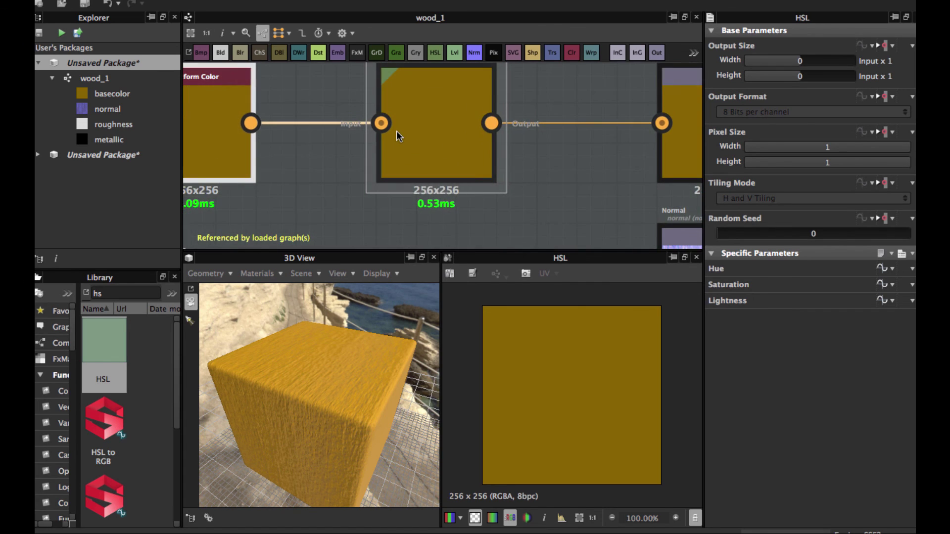